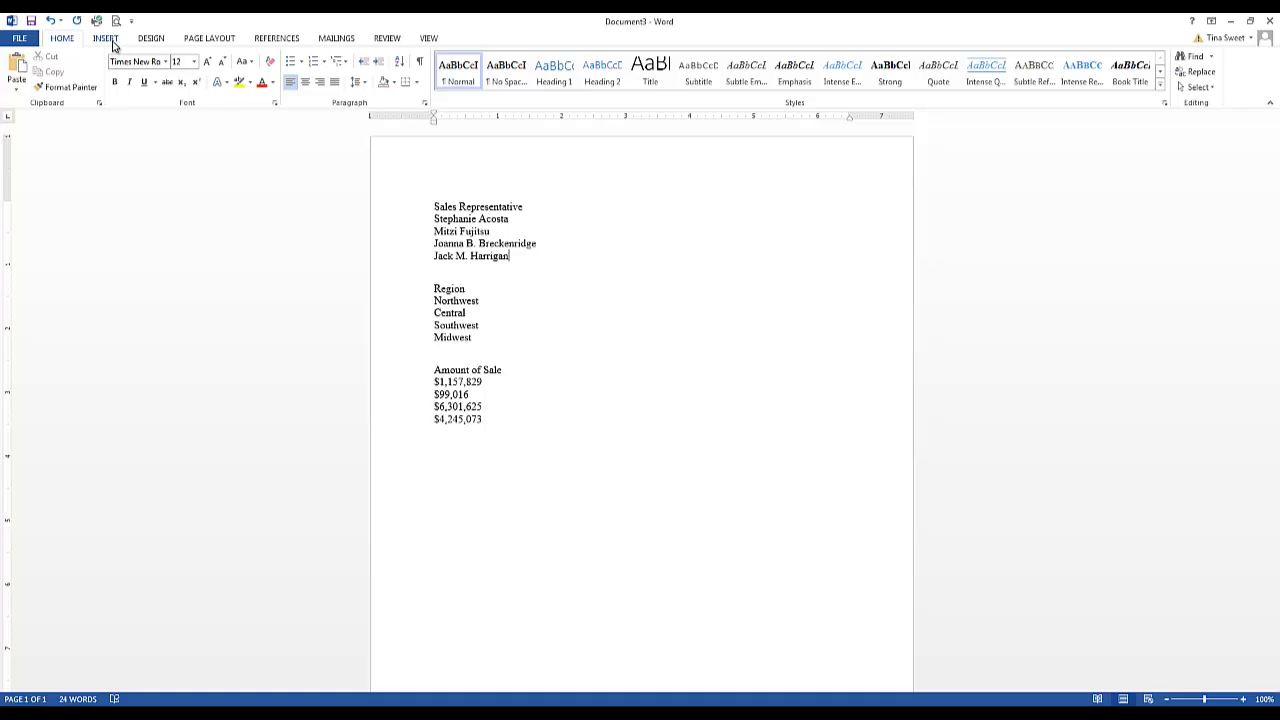
Insert a table with 3 columns and 5 rows below the list of sales representatives
click(106, 38)
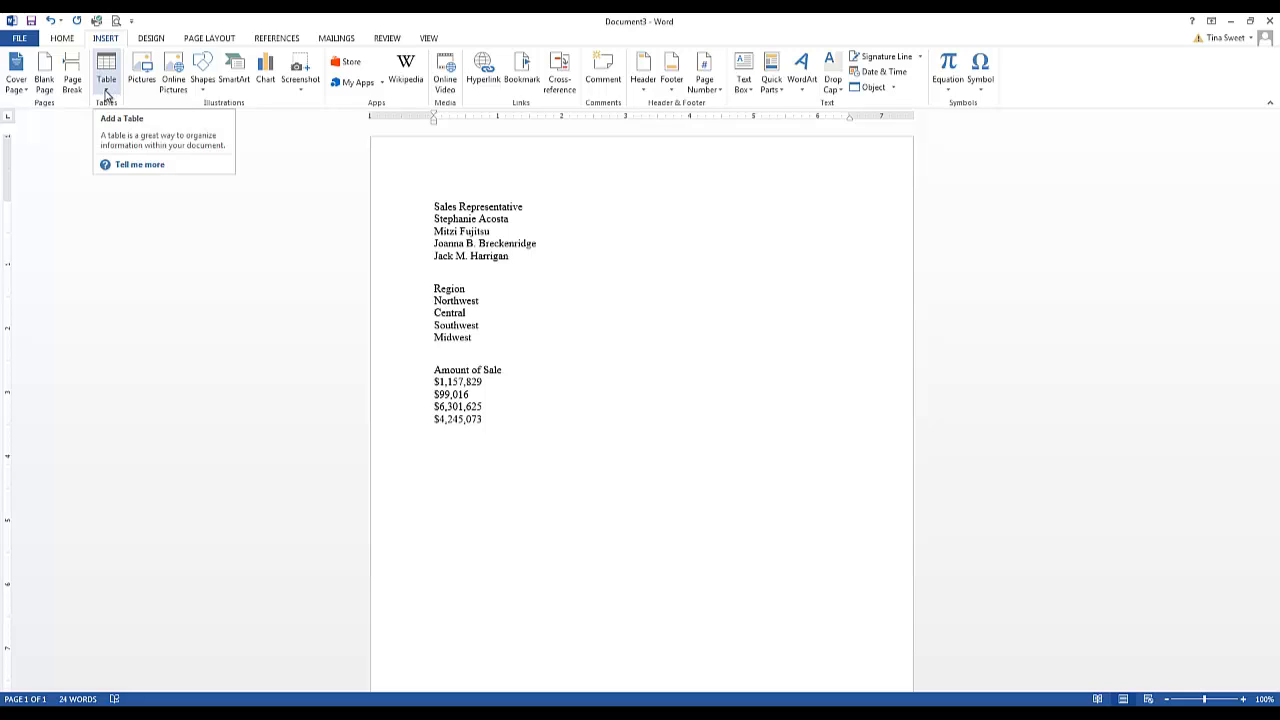
click(107, 90)
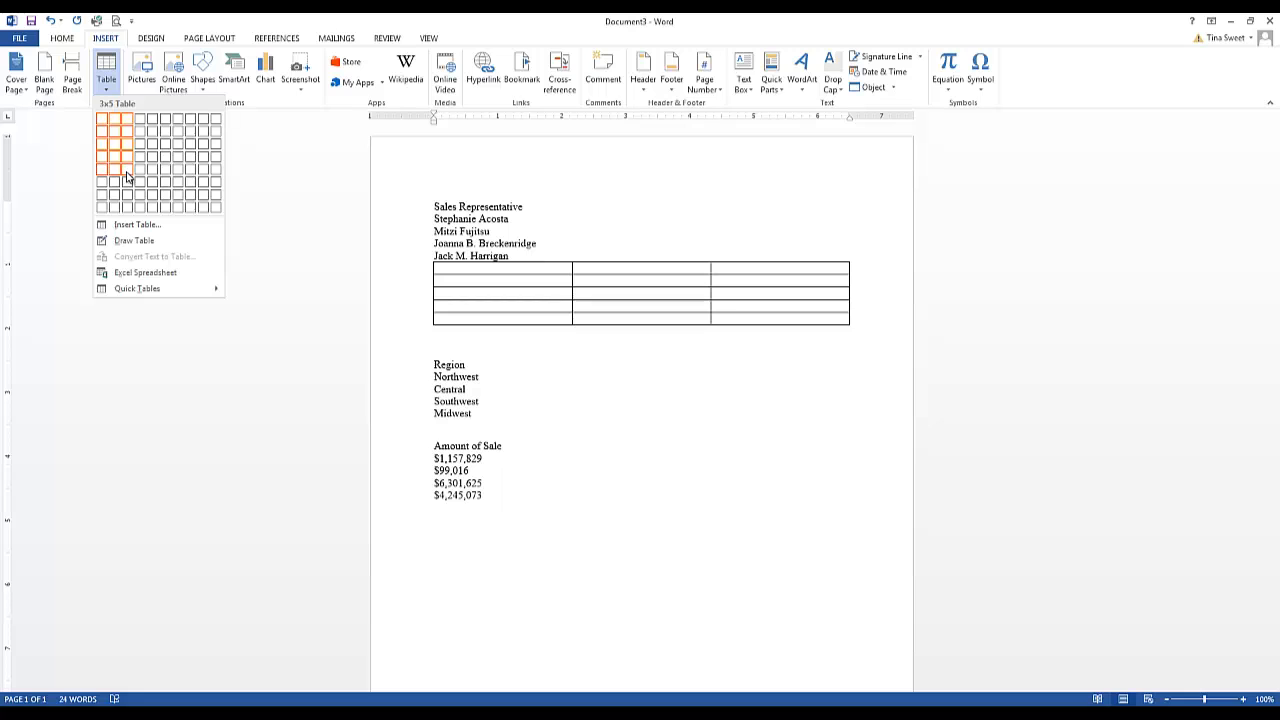
click(125, 176)
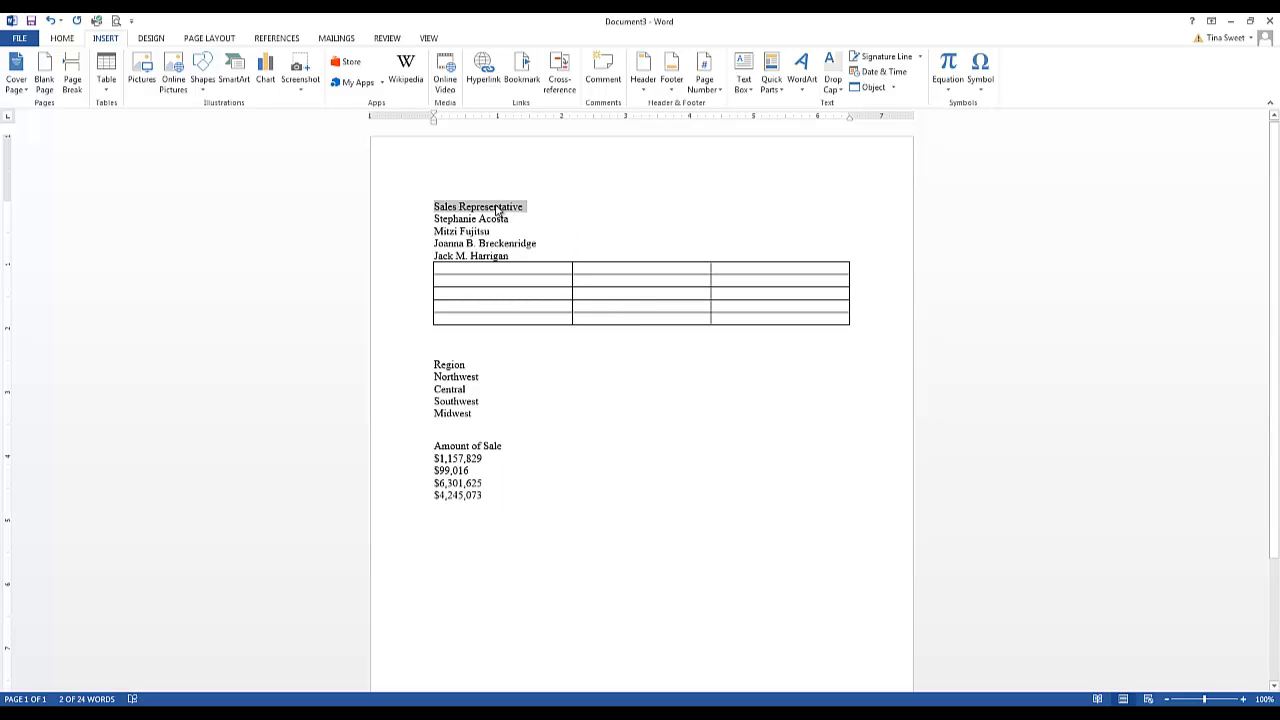
Move the headings Sales Representative, Region and Amount of Sale into the table's first row
drag(497, 208, 497, 277)
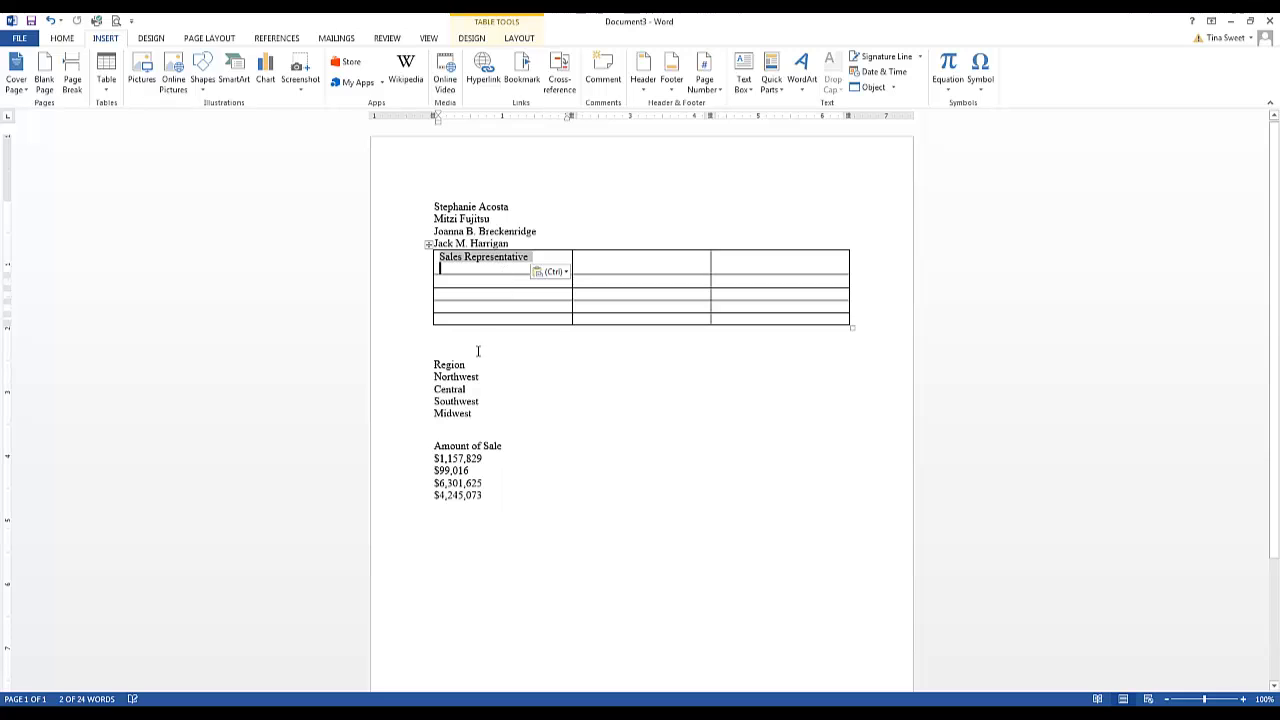
drag(470, 365, 600, 262)
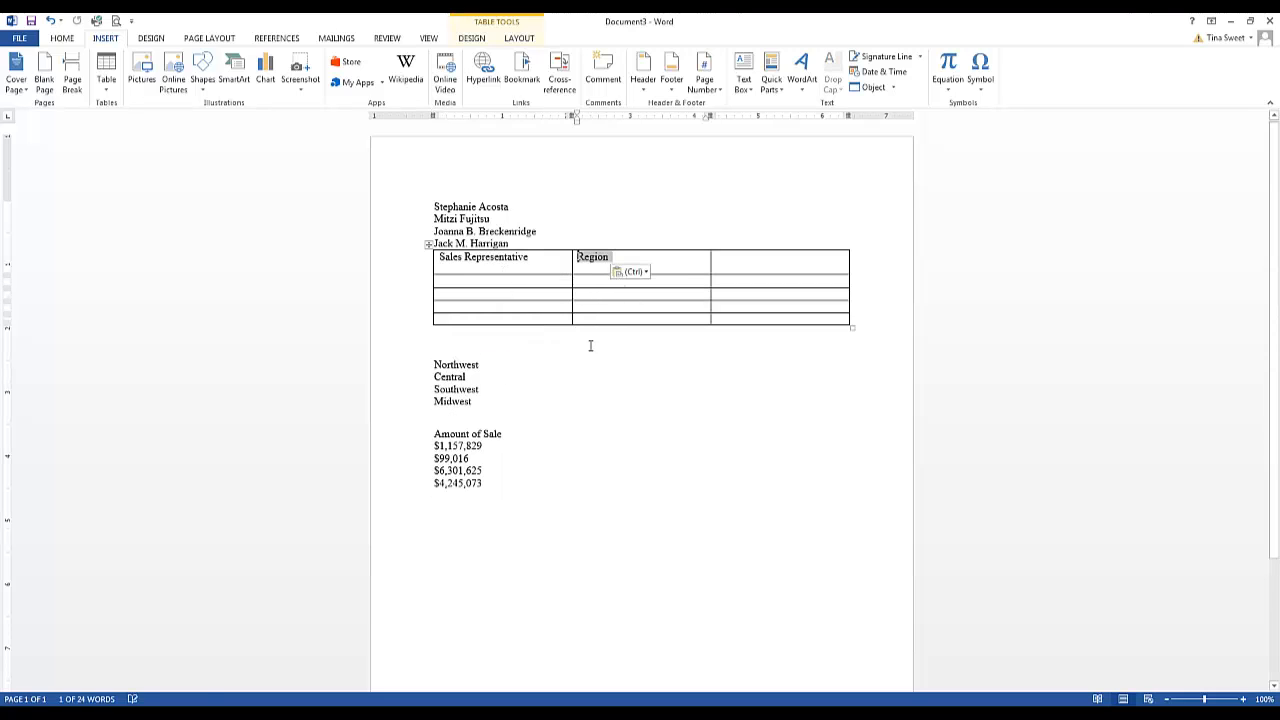
triple_click(499, 433)
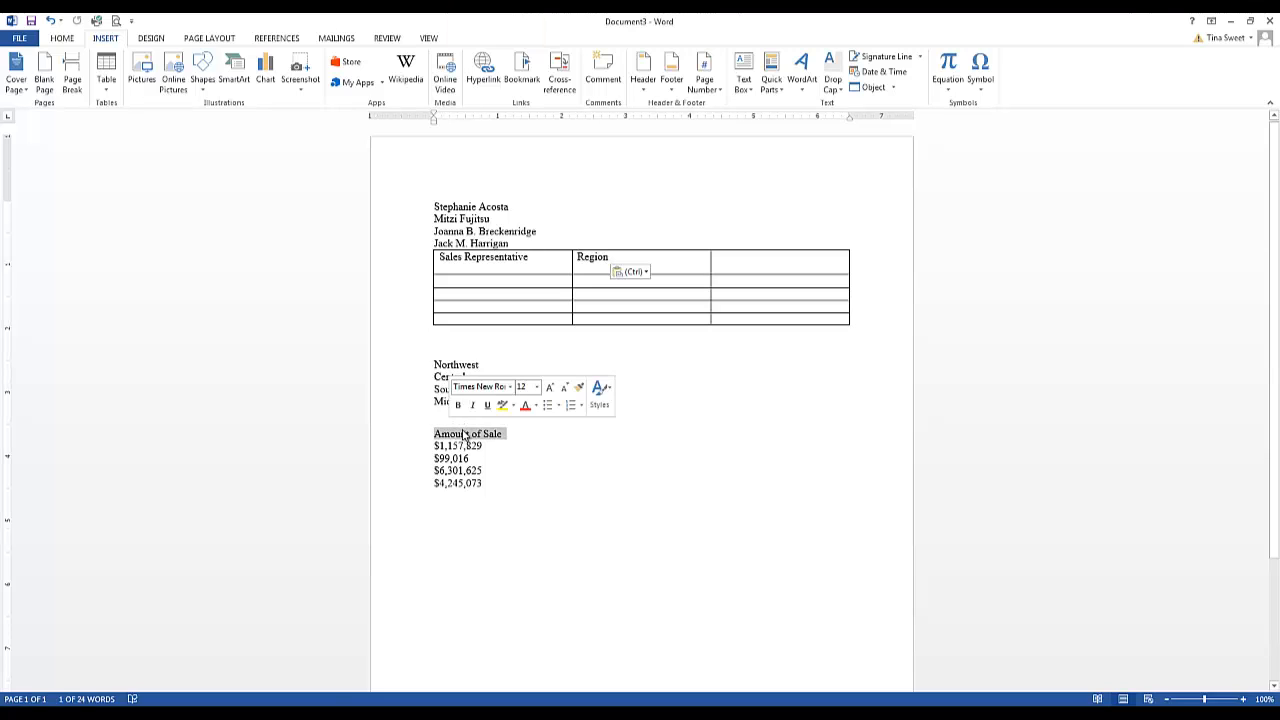
drag(470, 435, 746, 263)
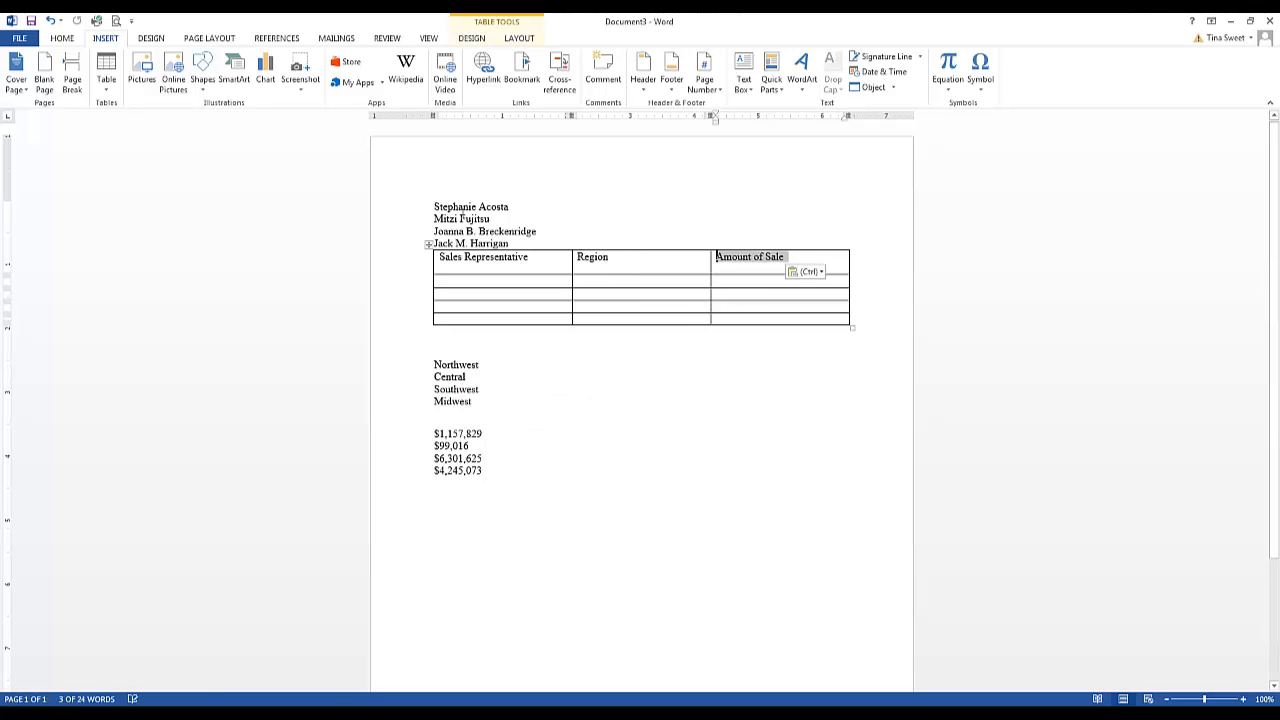
Move the four sales representative names into the first column's rows below the heading
drag(433, 206, 500, 284)
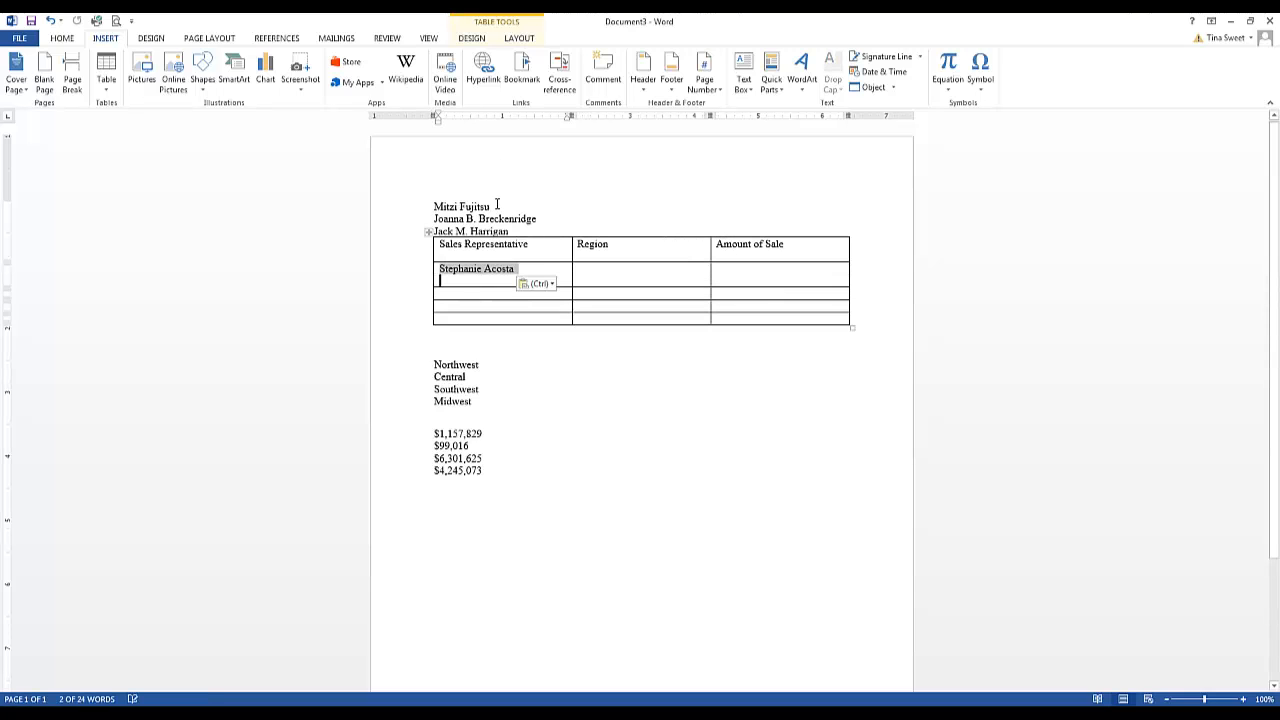
drag(494, 206, 465, 300)
click(483, 206)
drag(537, 206, 491, 309)
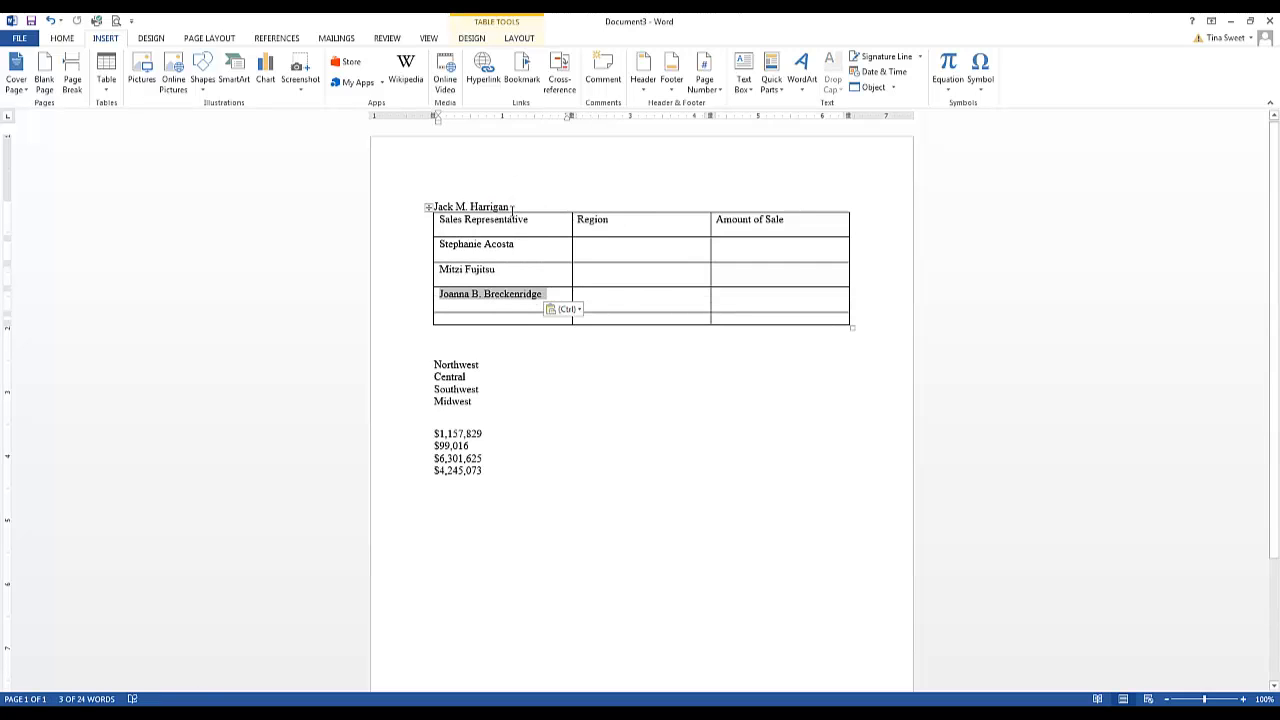
drag(512, 207, 434, 365)
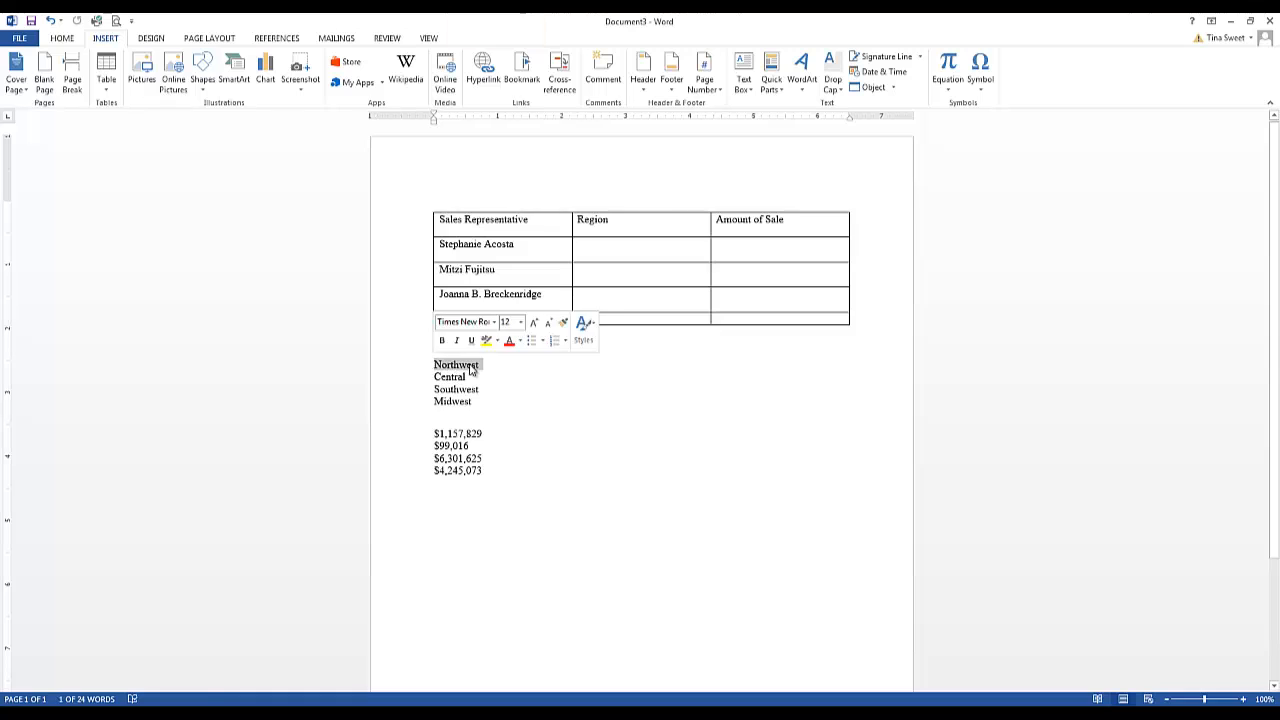
Move Northwest and Central into the Region column beside the first two representatives
key(F2)
click(594, 272)
click(590, 250)
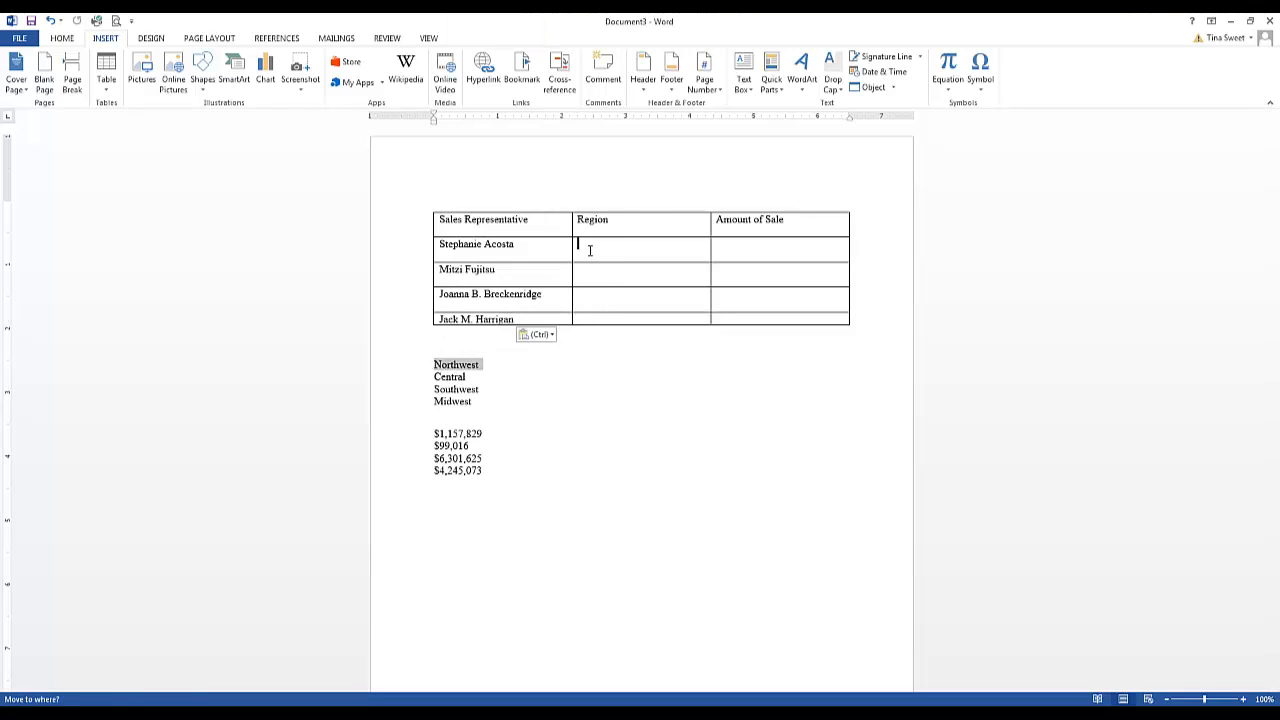
key(Return)
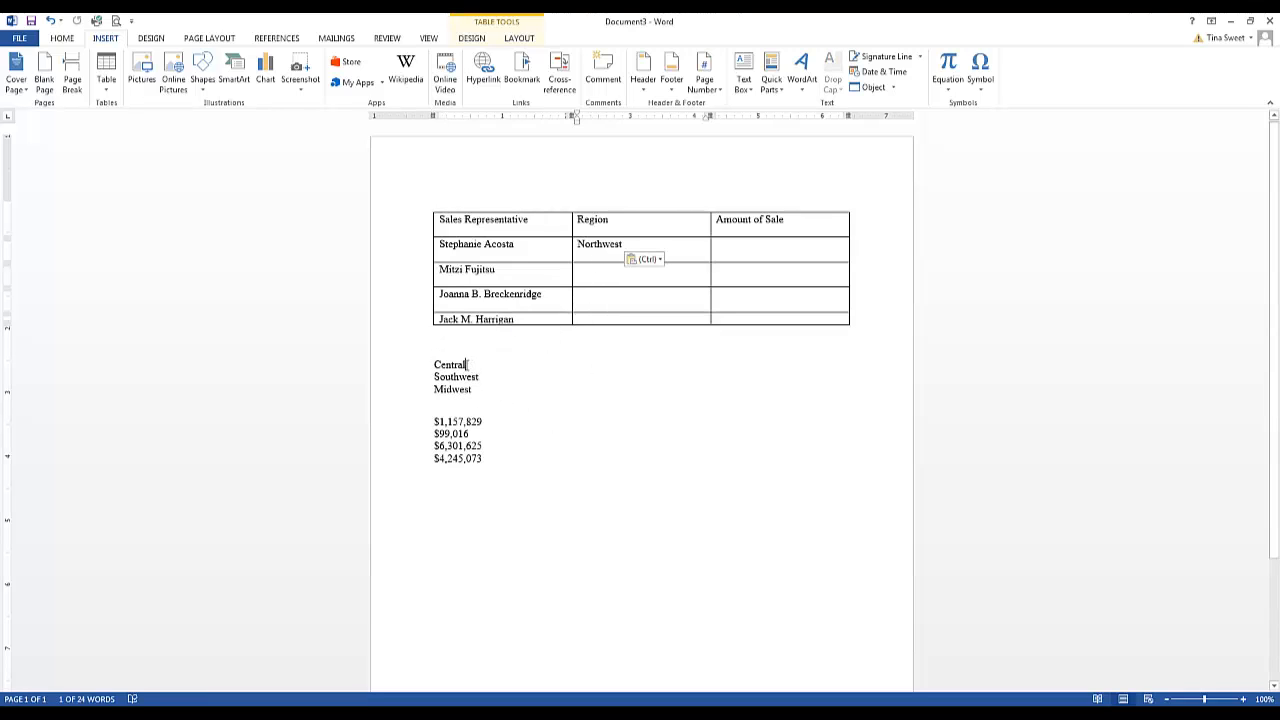
drag(467, 365, 434, 365)
key(F2)
click(587, 295)
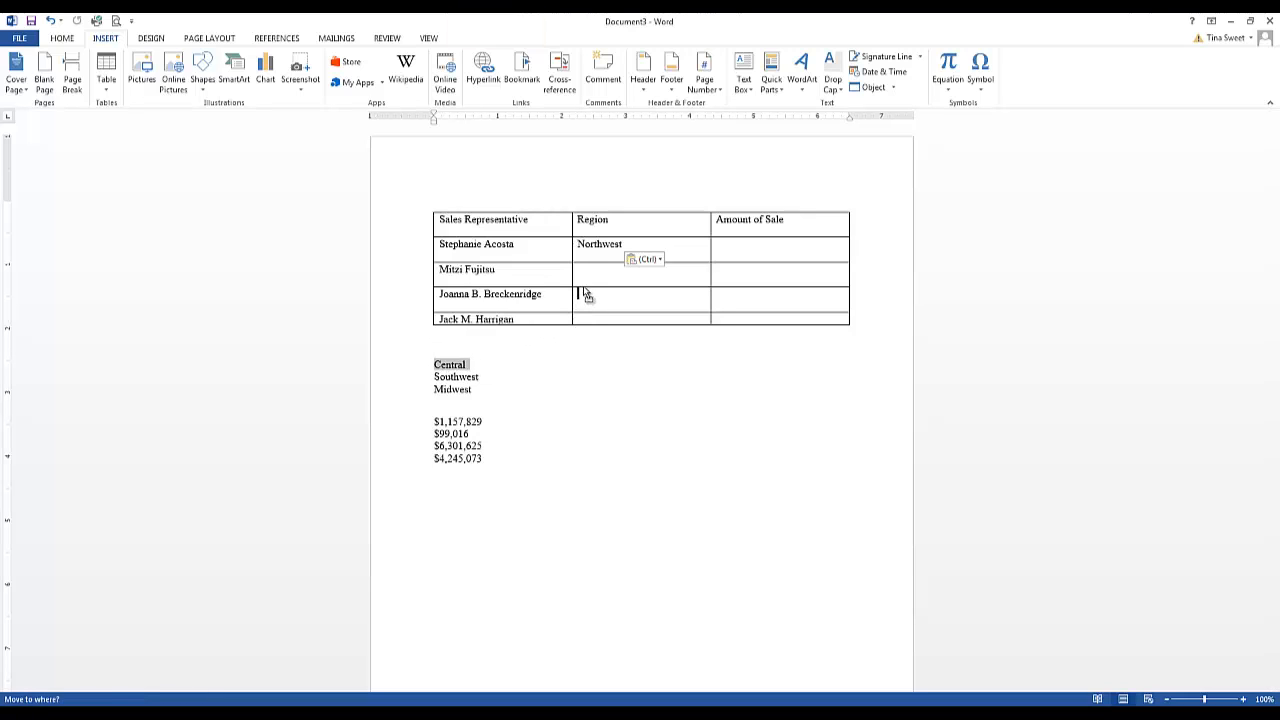
key(Return)
Move Southwest and Midwest into the Region column beside the last two representatives
drag(484, 366, 435, 365)
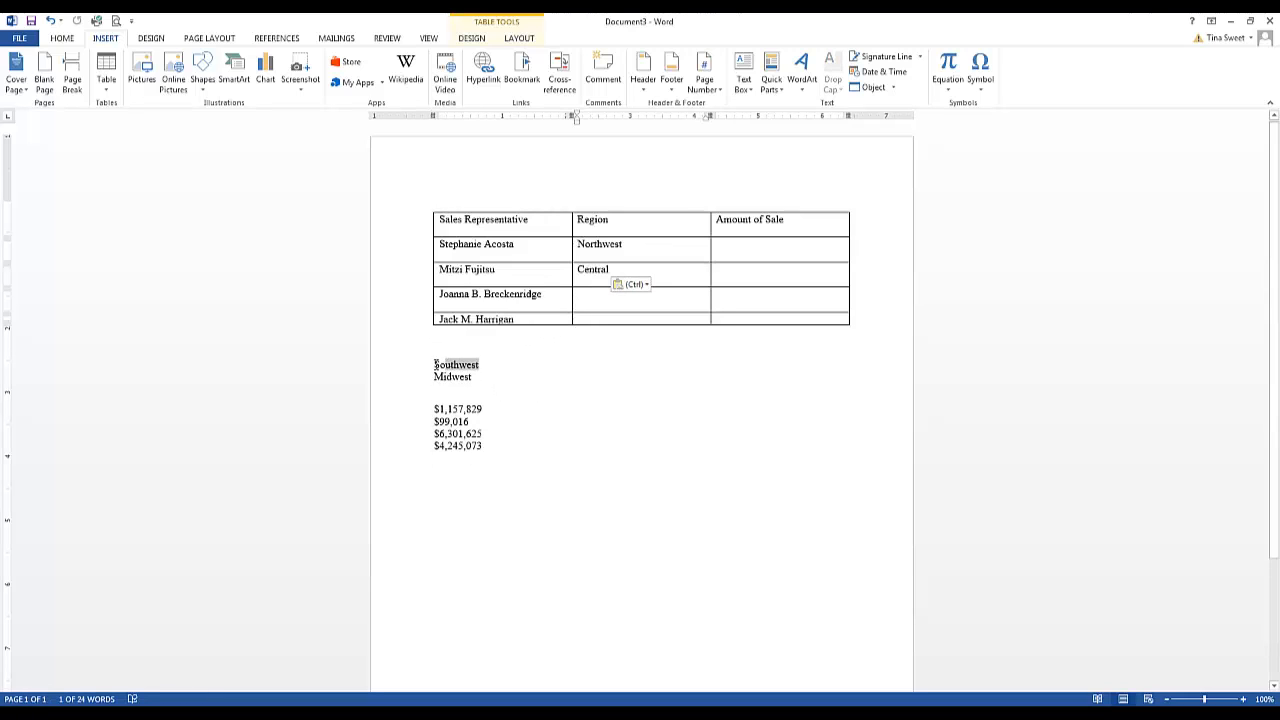
key(F2)
click(585, 294)
key(Return)
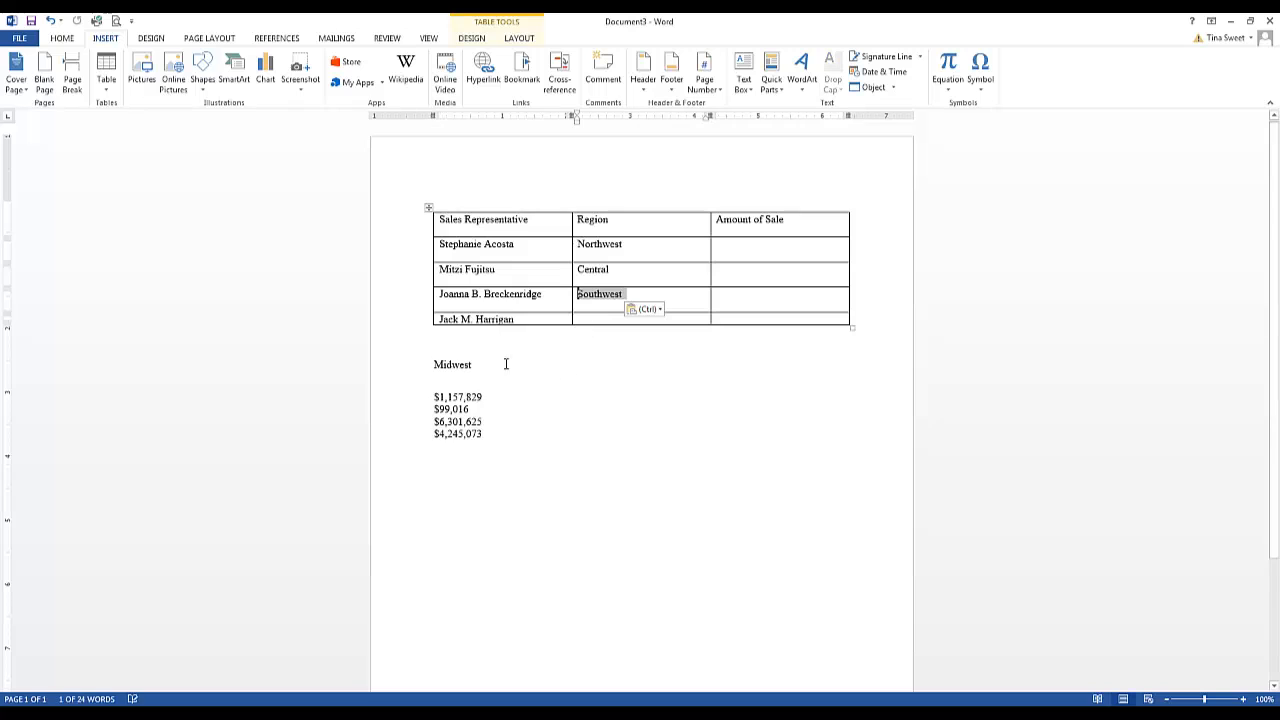
drag(472, 366, 432, 365)
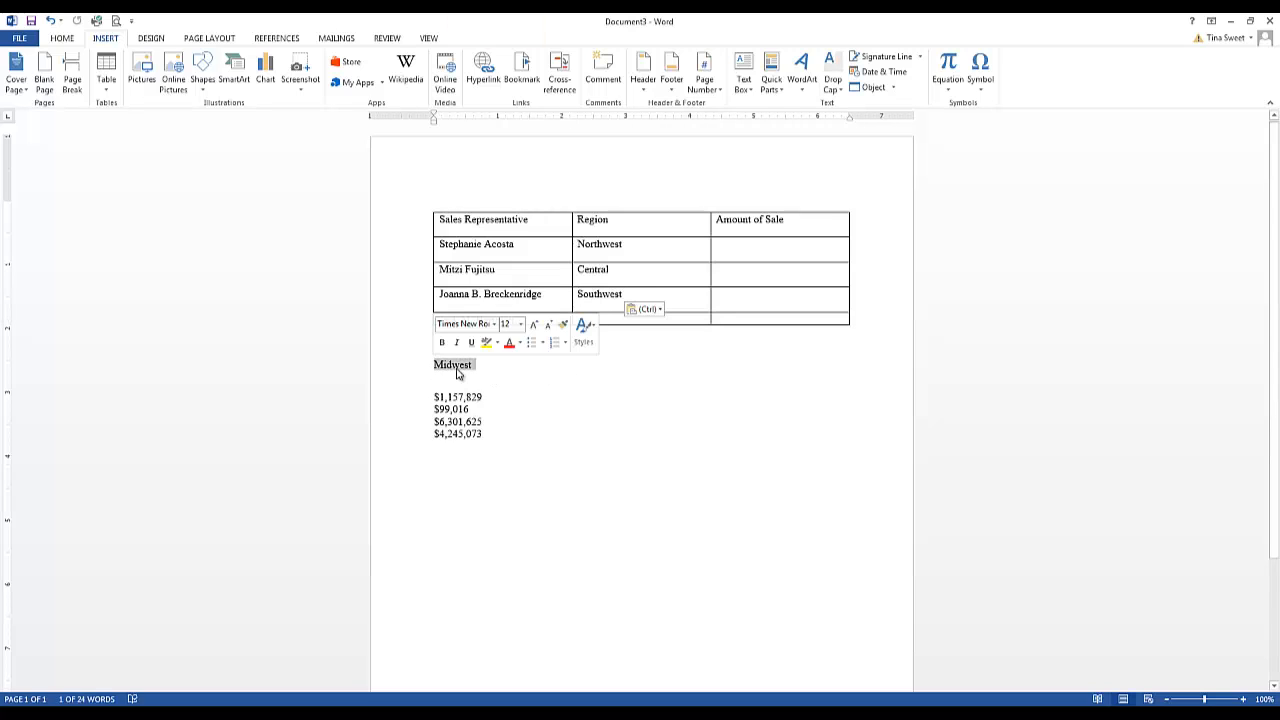
key(F2)
click(591, 323)
key(Return)
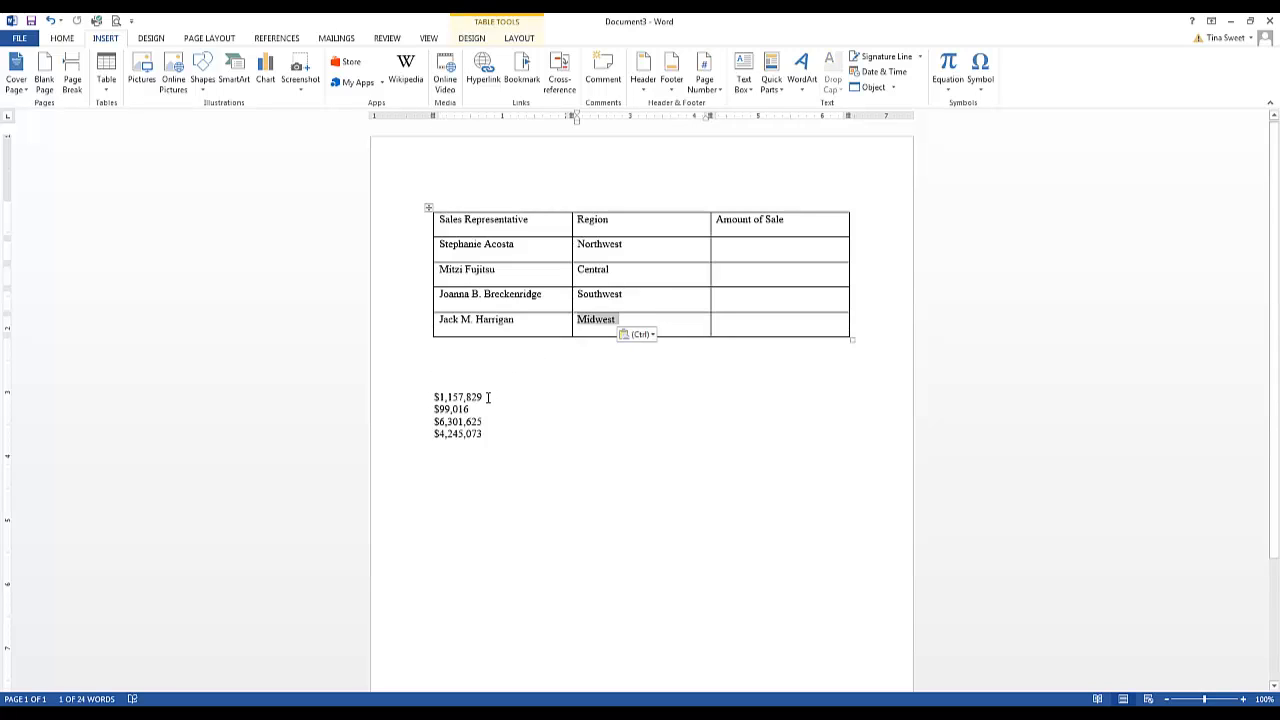
Move the four sale amounts into the Amount of Sale column, one per representative row
drag(488, 397, 434, 397)
key(F2)
click(659, 306)
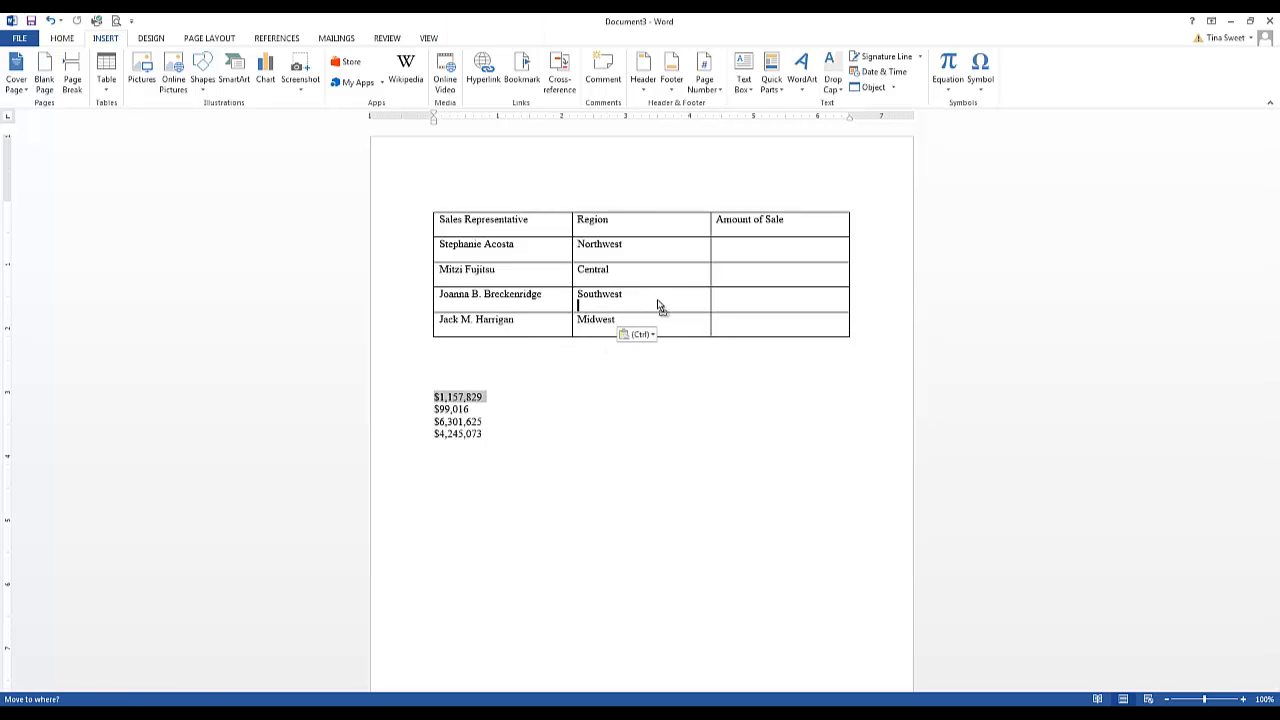
click(697, 274)
click(716, 252)
key(Return)
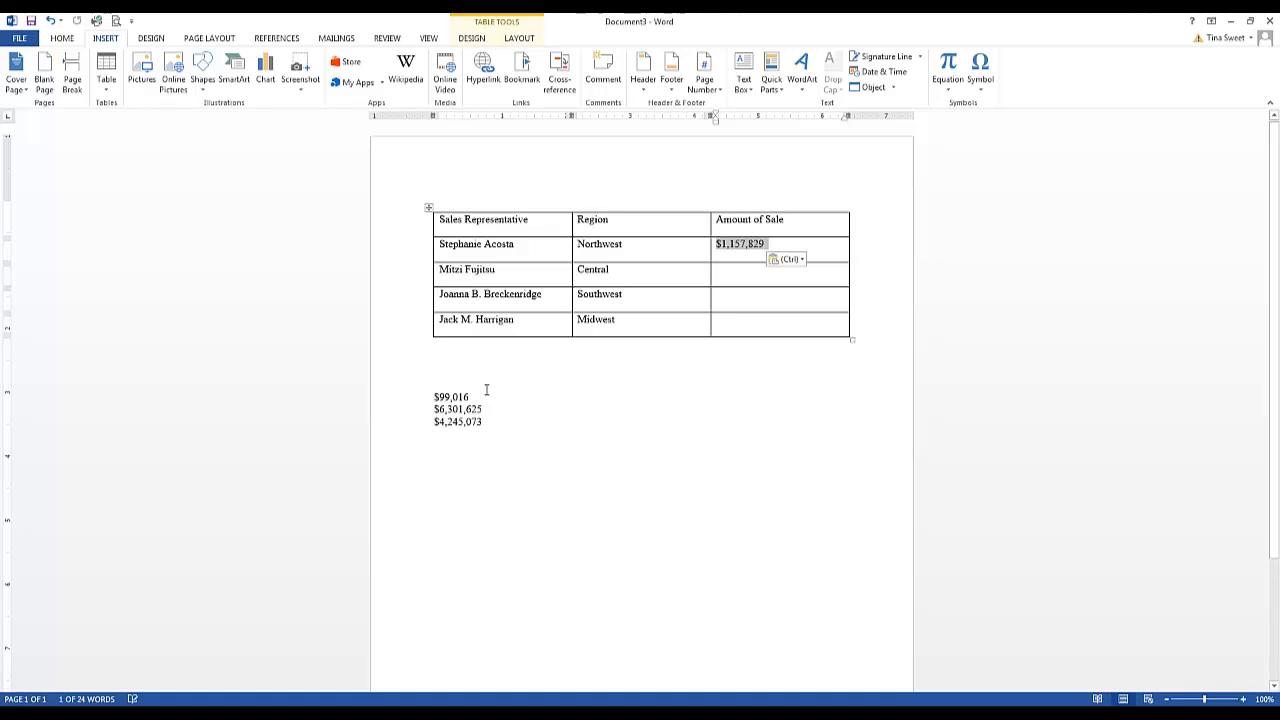
drag(470, 397, 712, 286)
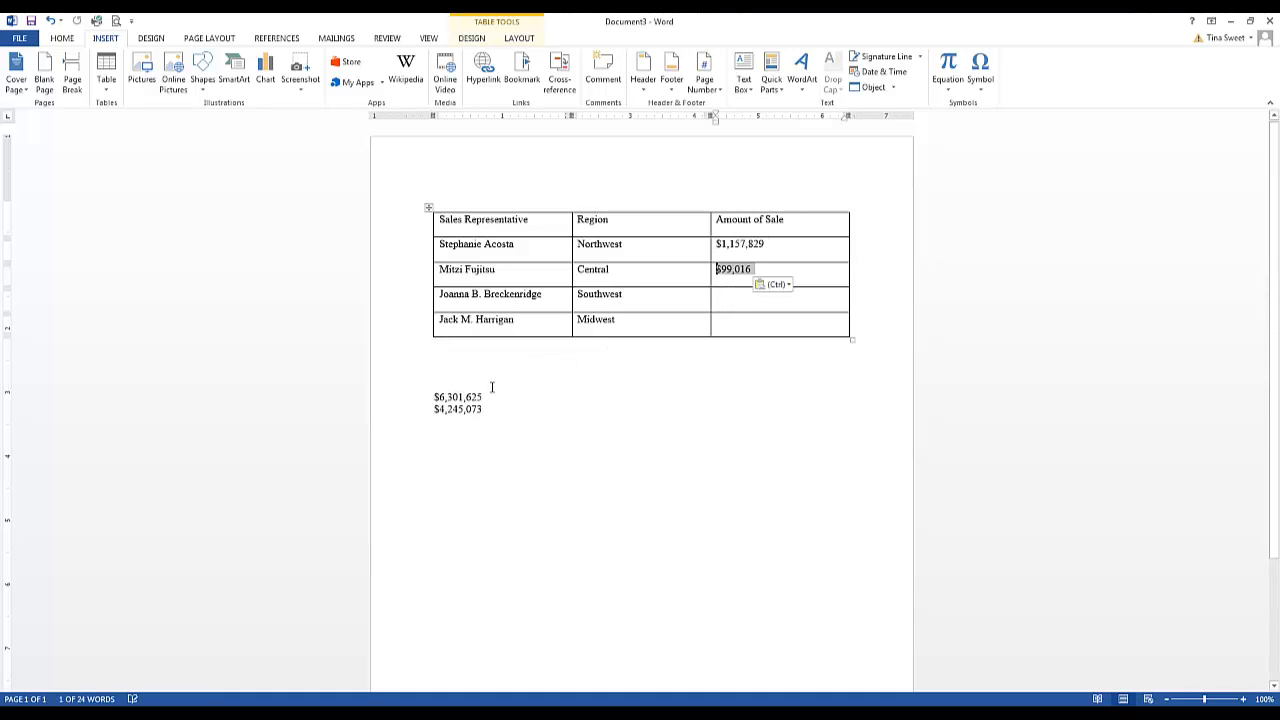
drag(484, 397, 716, 293)
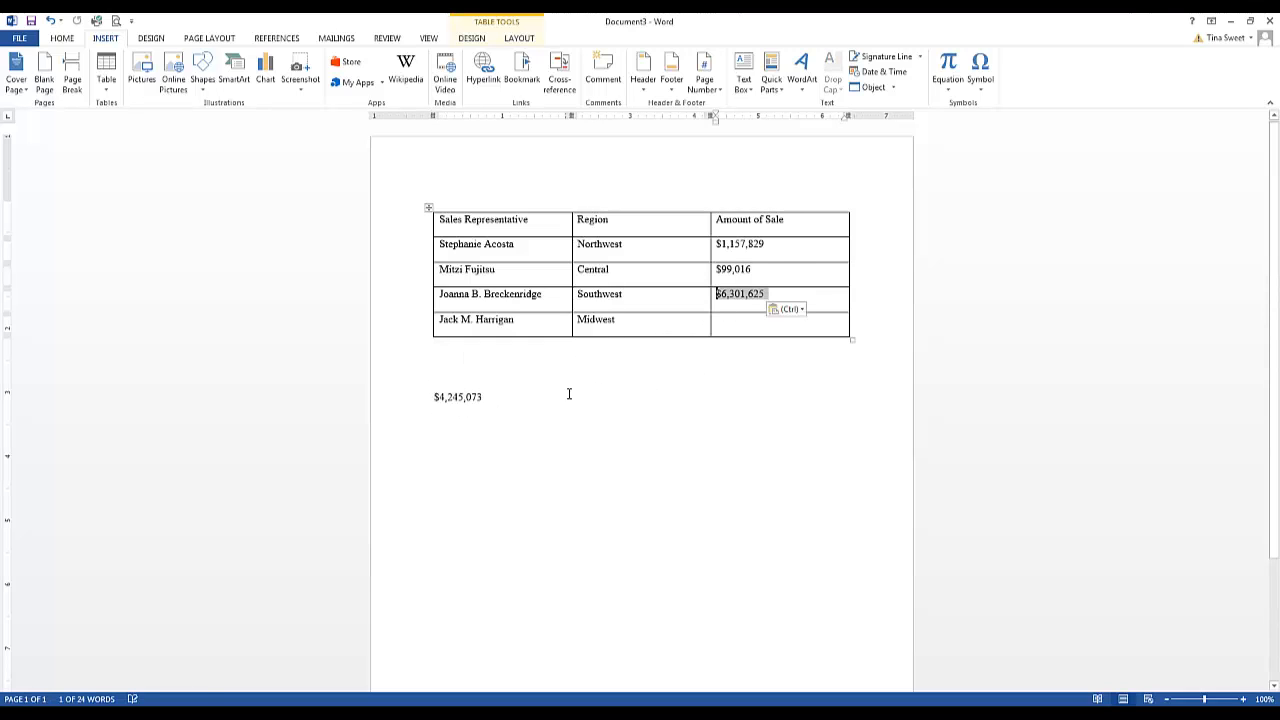
drag(484, 400, 742, 345)
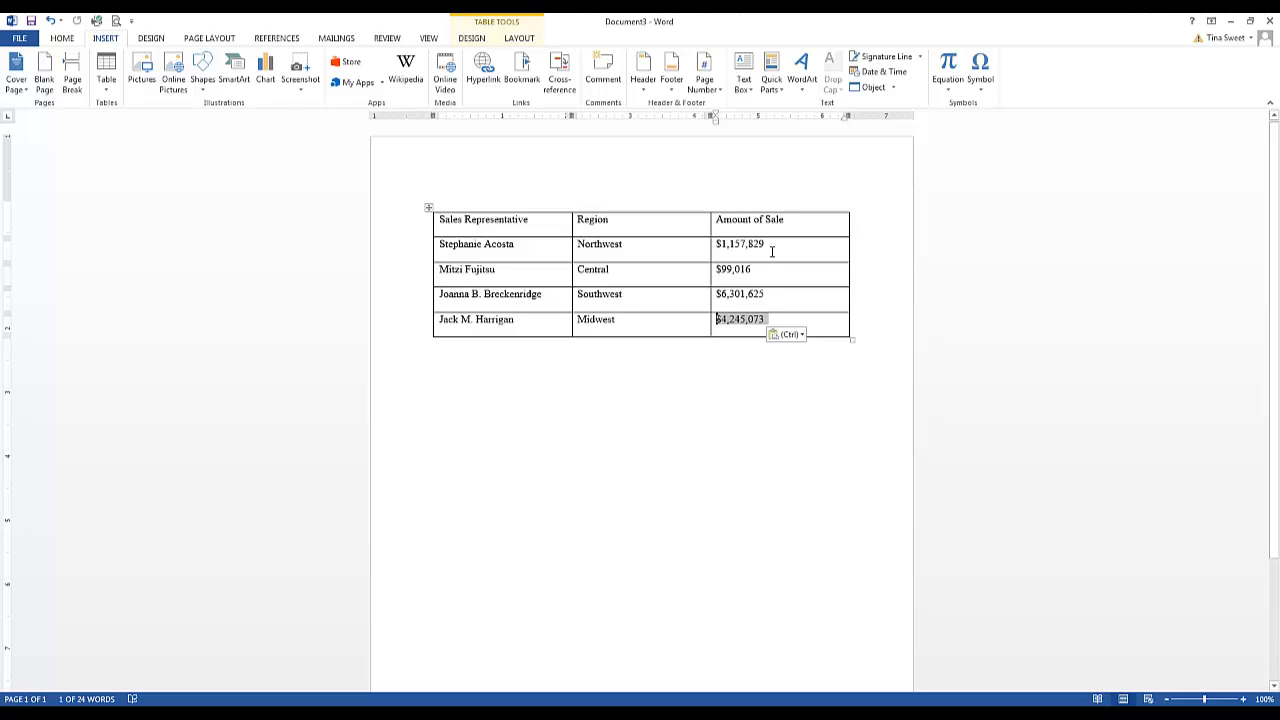
Select the four sale amounts and align them to the right
click(737, 250)
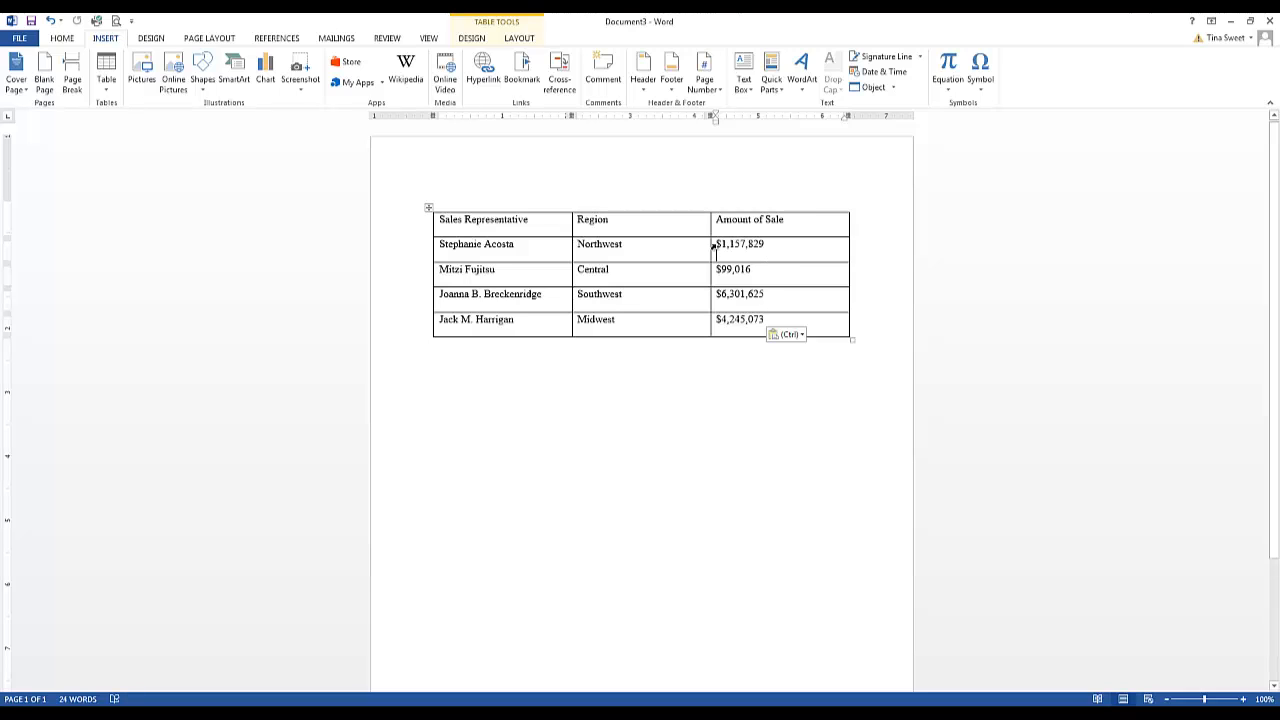
drag(718, 243, 764, 328)
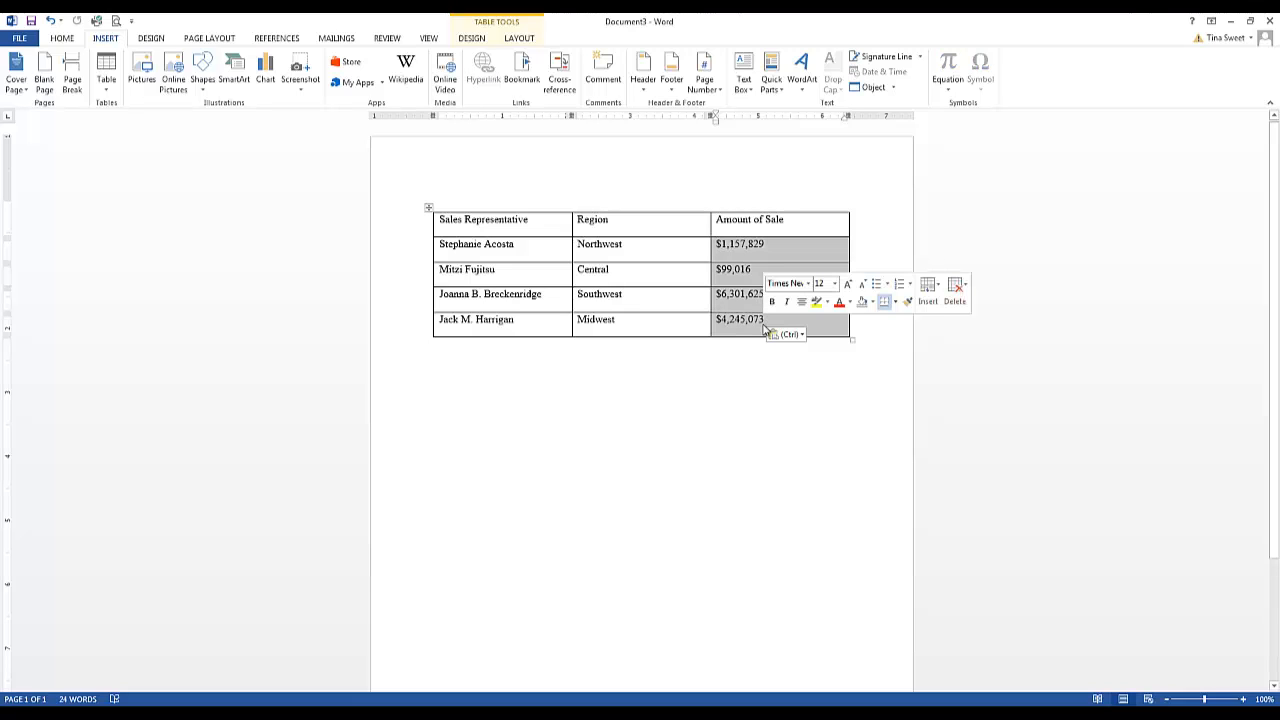
click(66, 38)
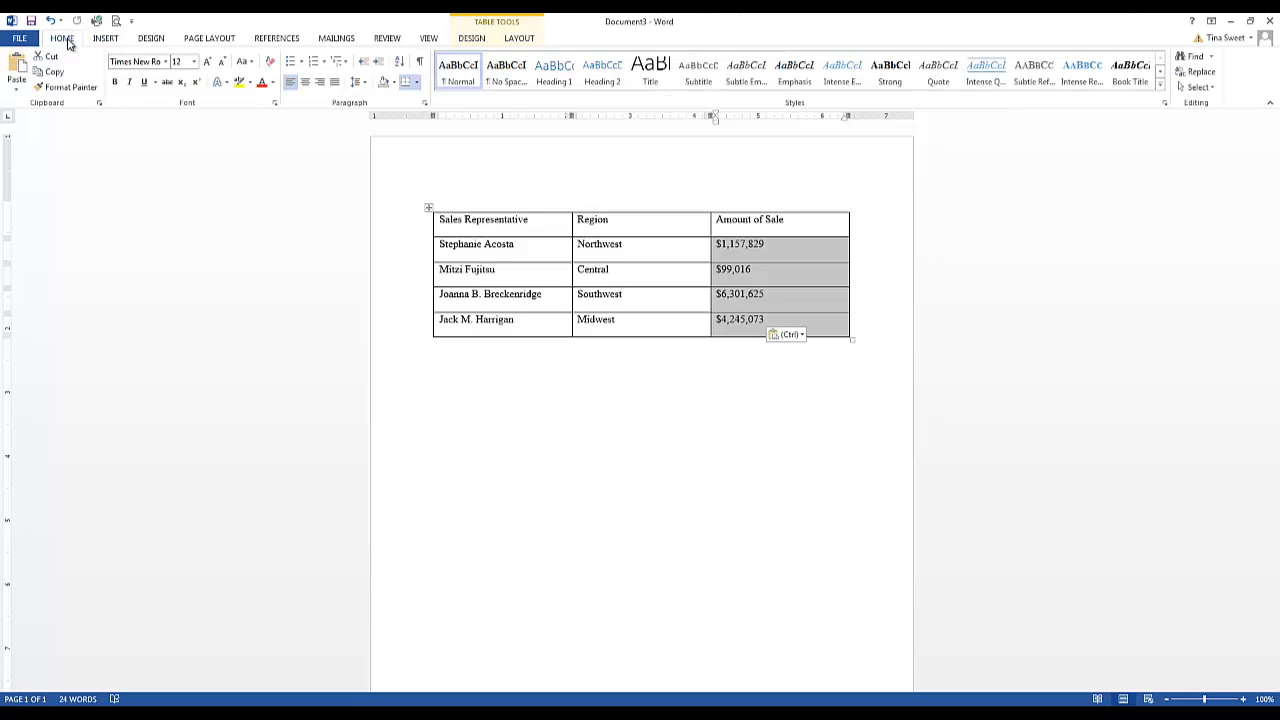
click(321, 86)
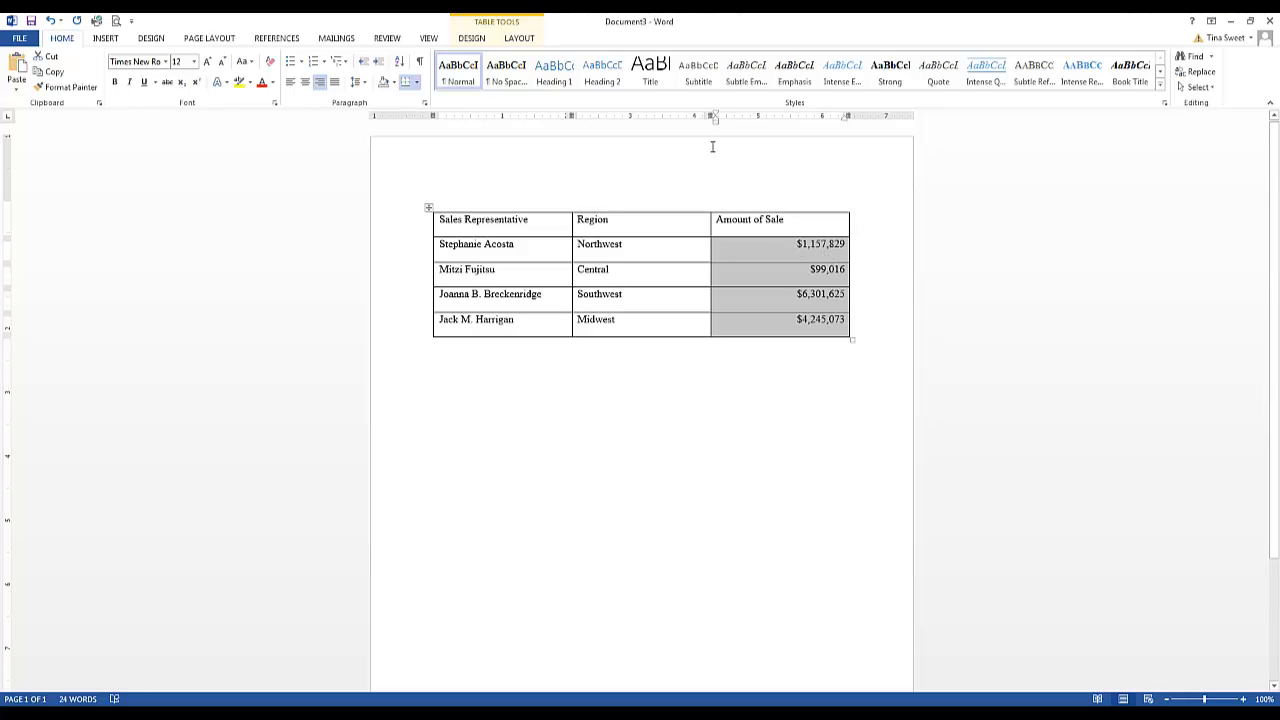
Add two new blank rows at the end of the table
click(847, 323)
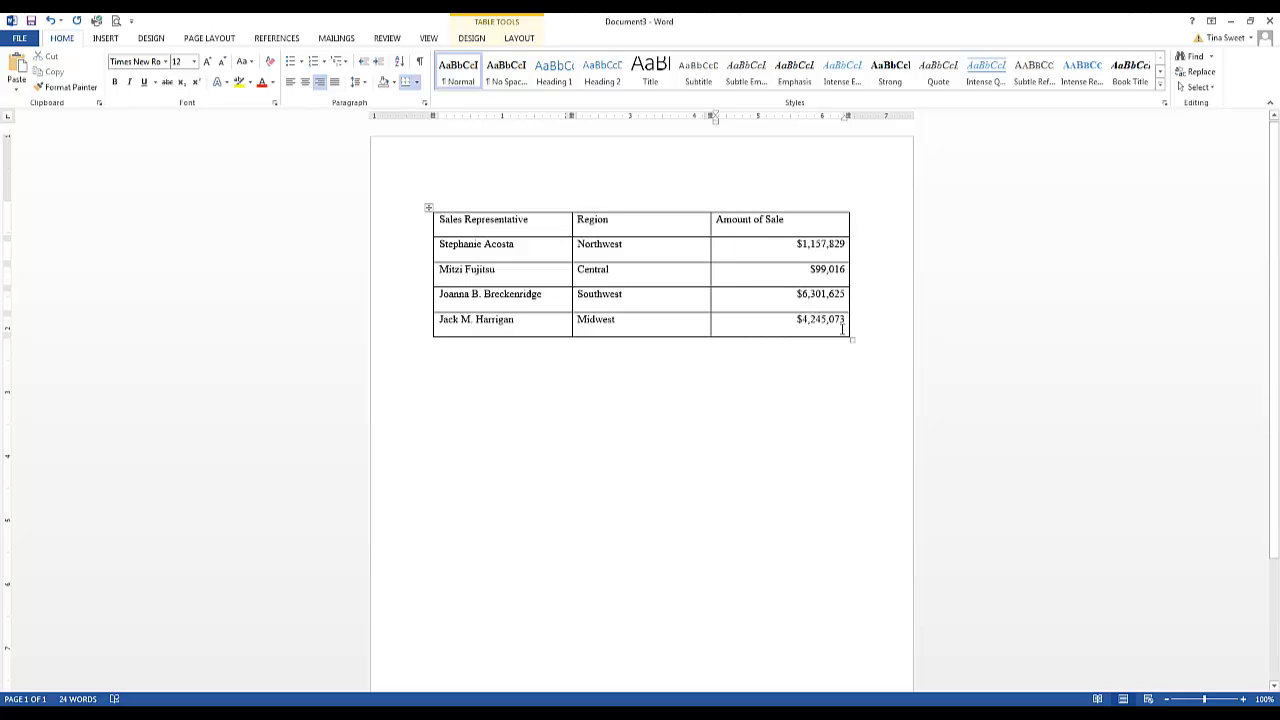
key(Tab)
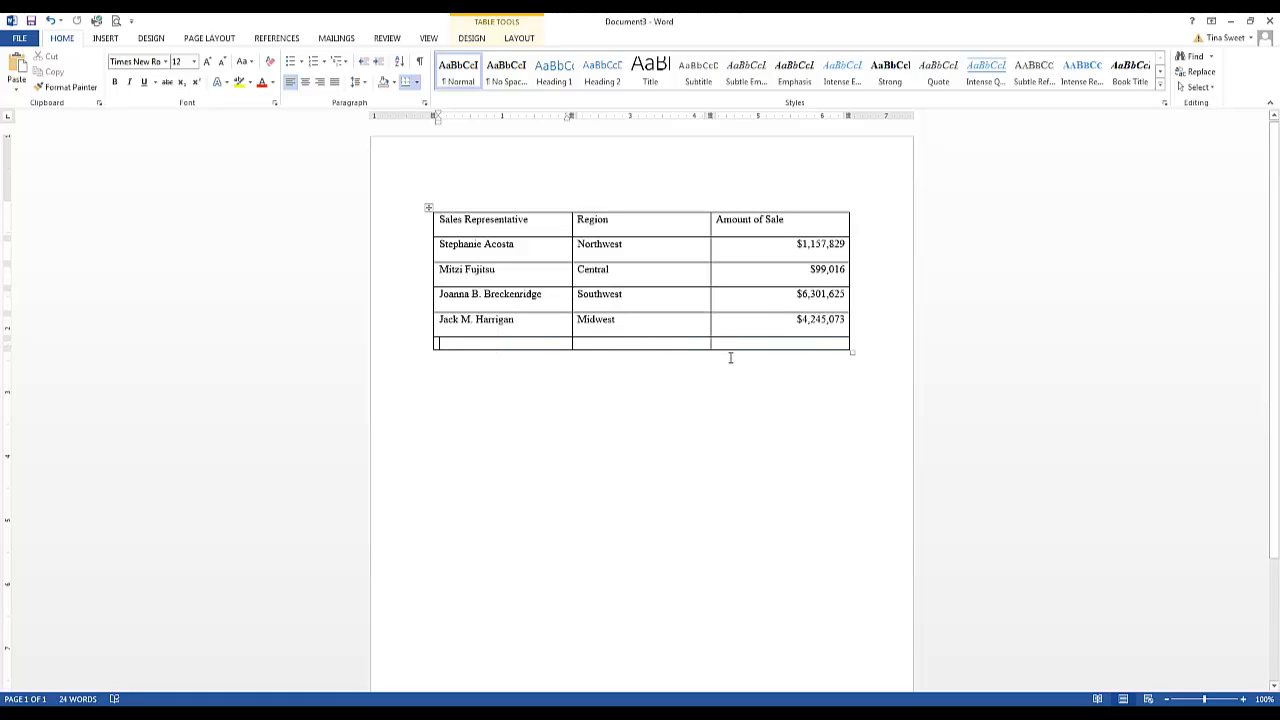
click(841, 345)
key(Tab)
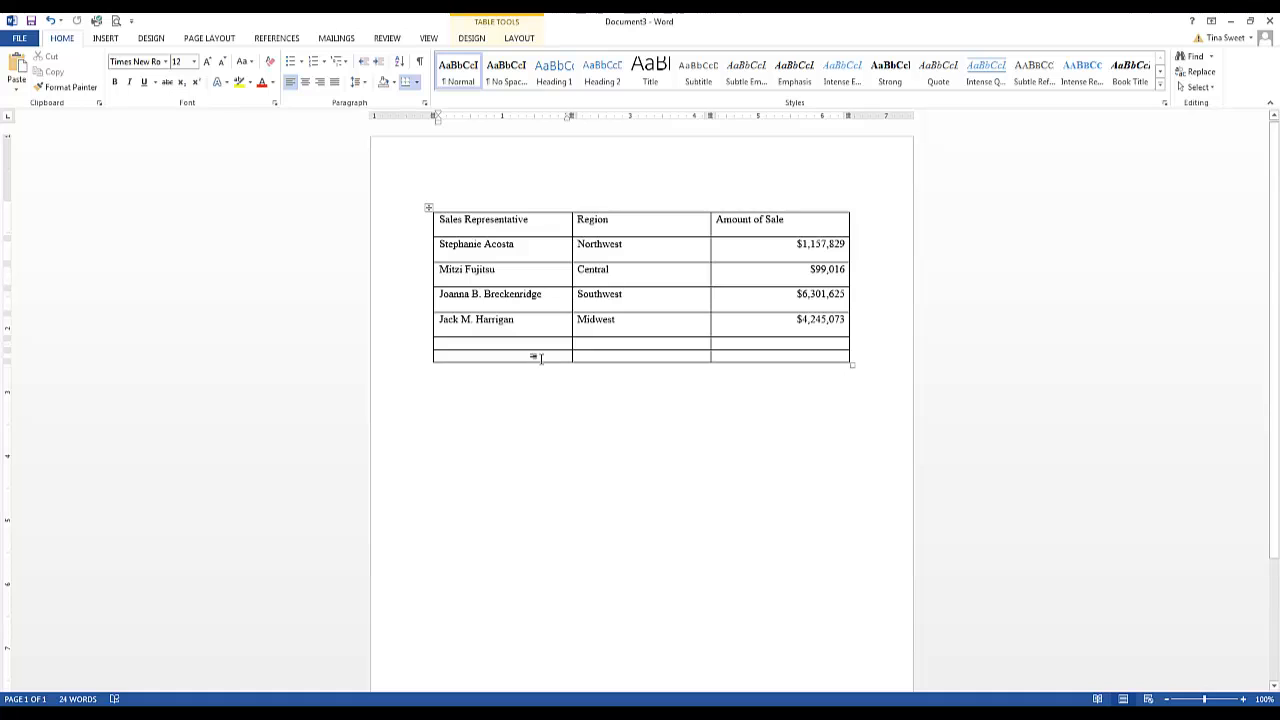
Delete the extra last row of the table as an entire row
drag(544, 356, 737, 356)
right_click(739, 357)
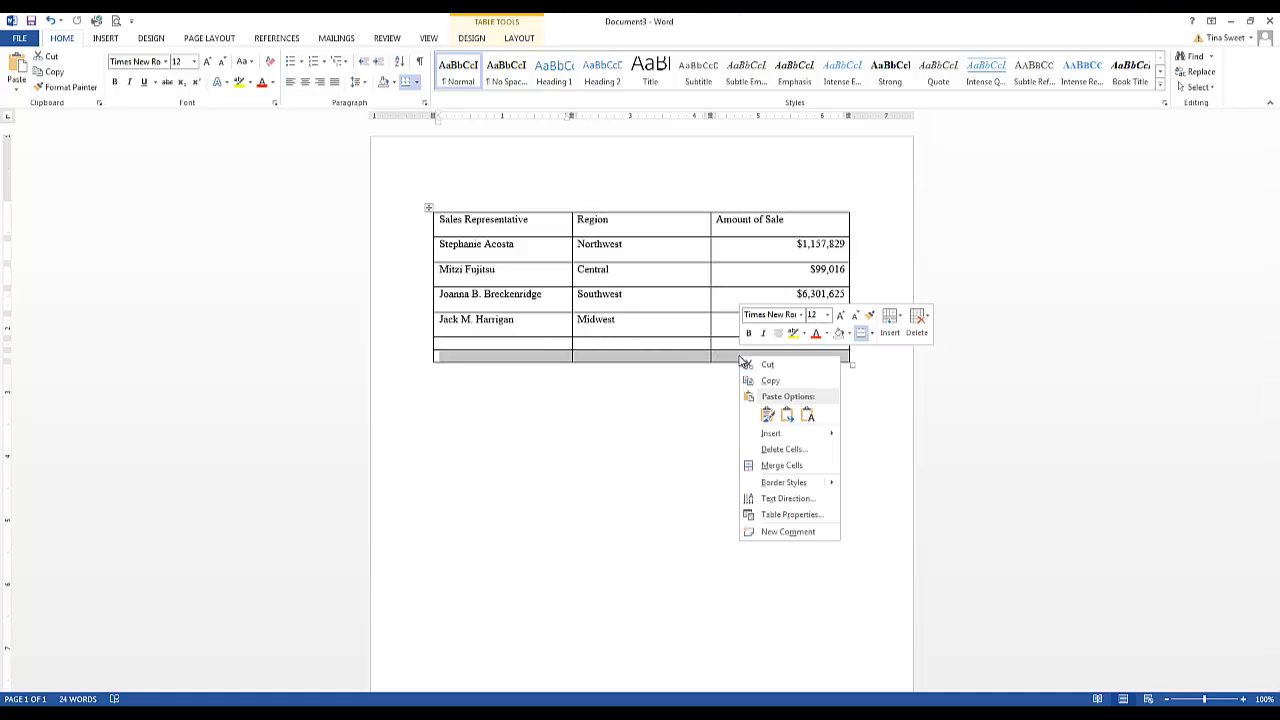
click(769, 452)
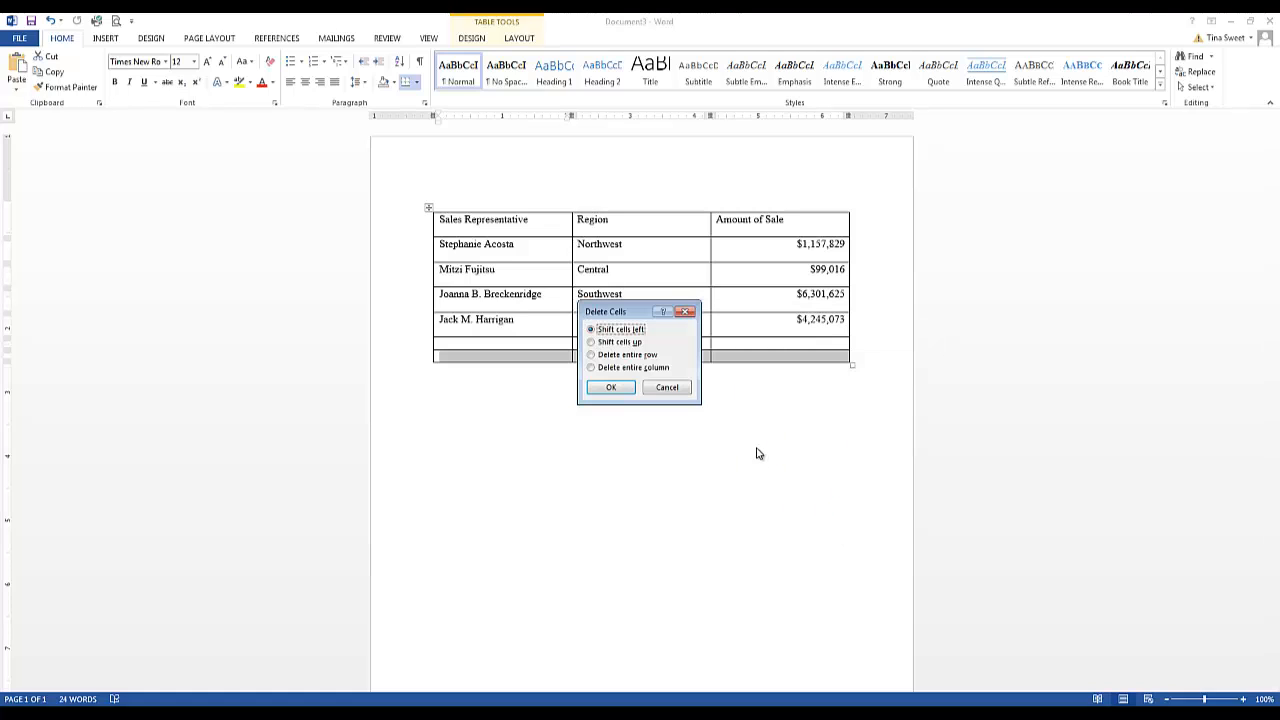
click(591, 355)
click(611, 387)
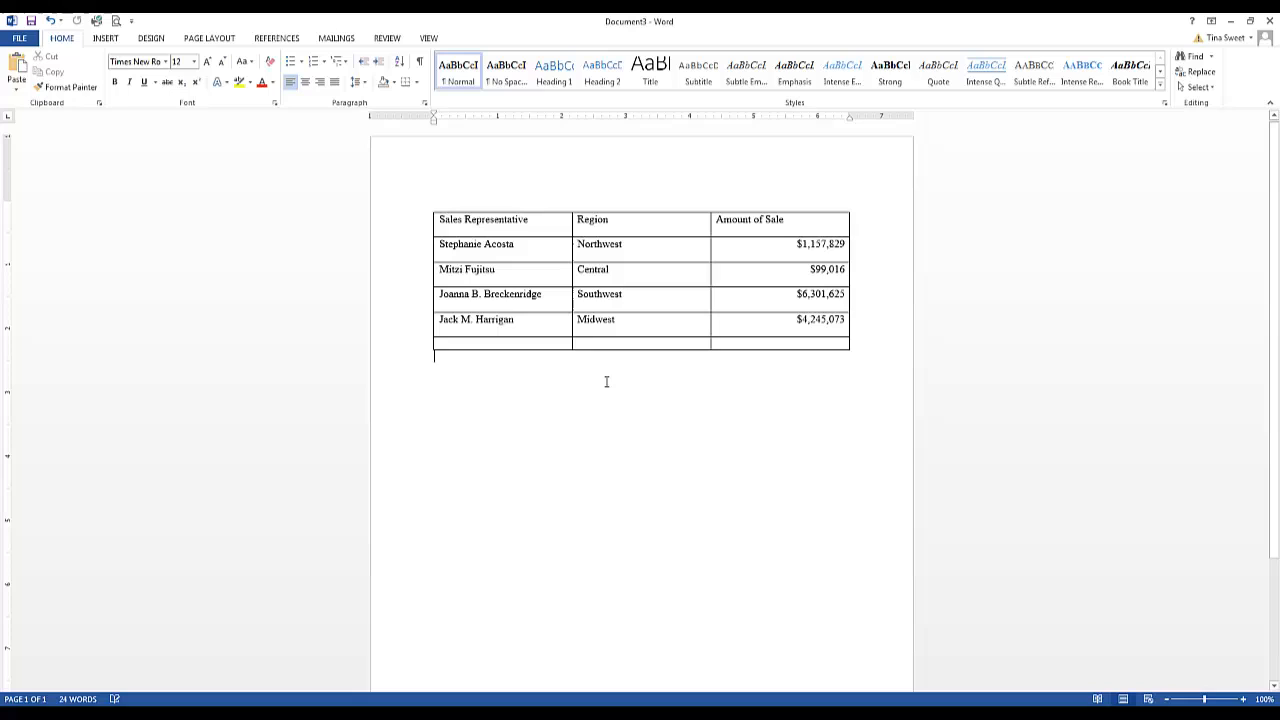
Enter a new sales representative's full name in the first cell of the new row
click(518, 346)
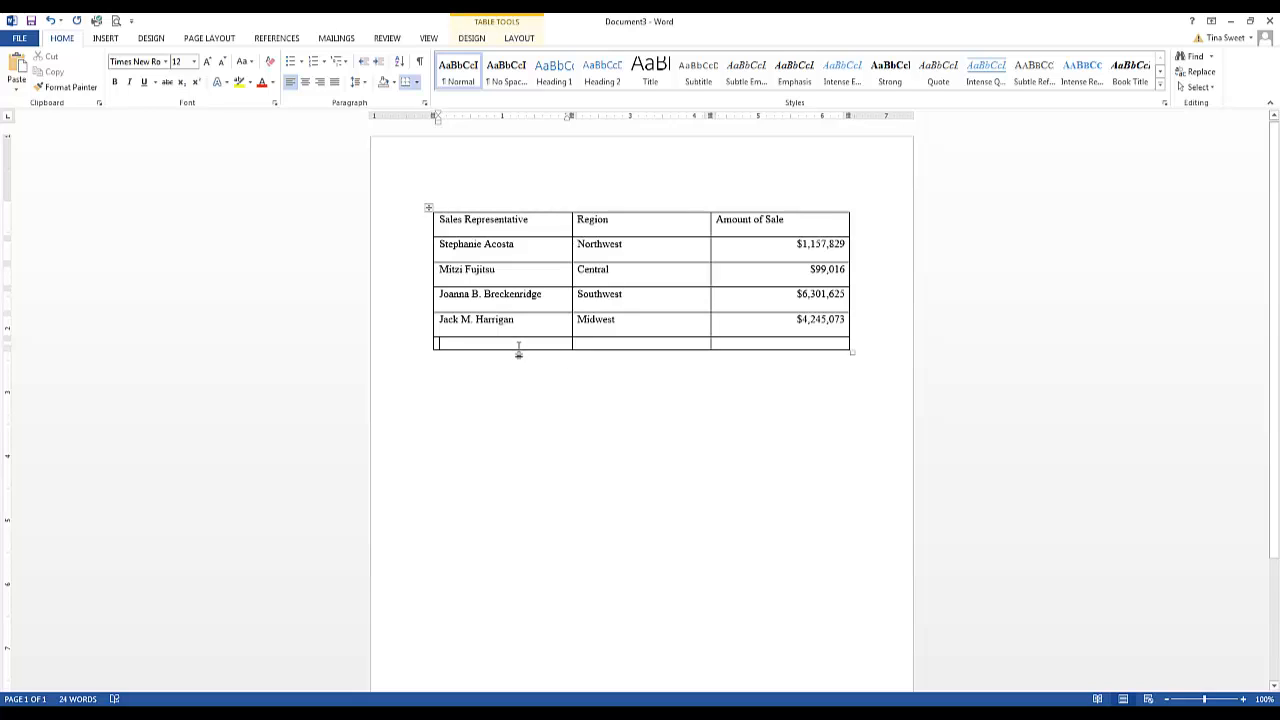
text(Lar)
key(BackSpace)
text(w)
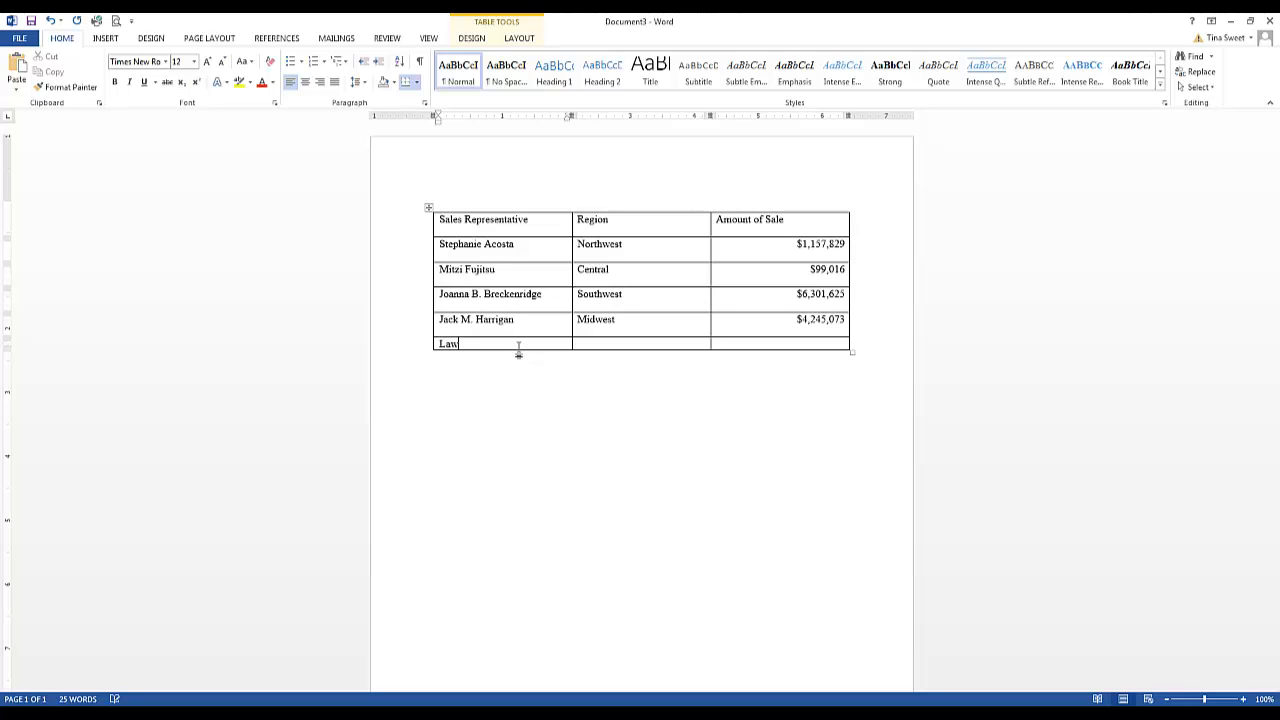
text(rence)
key(BackSpace)
key(BackSpace)
key(BackSpace)
text(en)
key(BackSpace)
key(BackSpace)
text(nce Jose Gonzalez)
Enter East as the new row's region and move to its Amount of Sale cell
key(Tab)
text(E)
key(Tab)
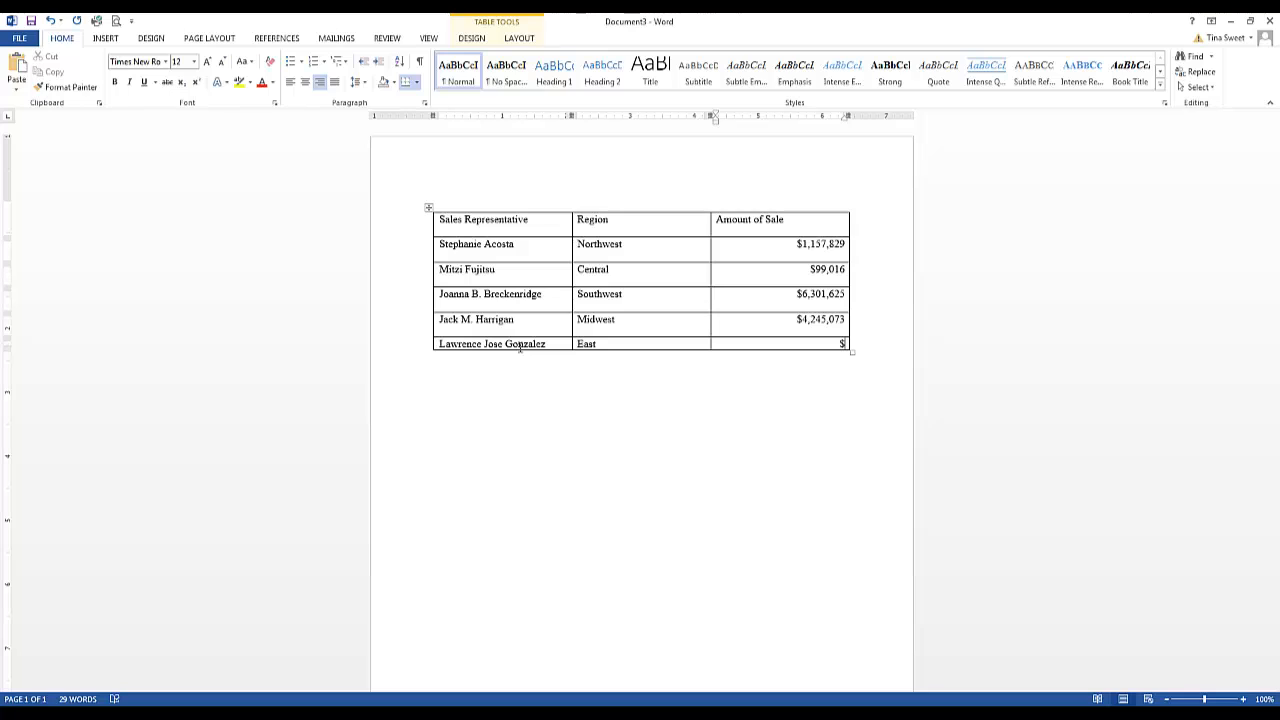
Enter $83,479 as the new row's amount of sale
text($83,479)
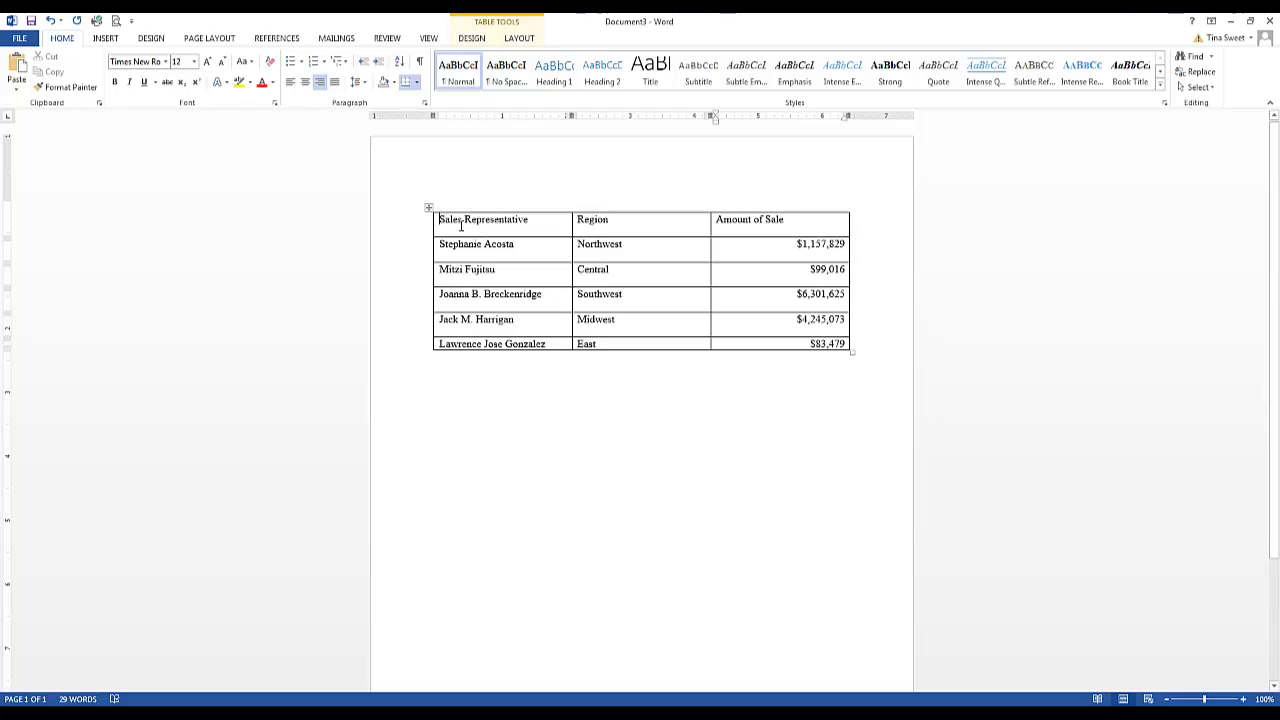
Center the column headings in the header row
drag(440, 219, 843, 240)
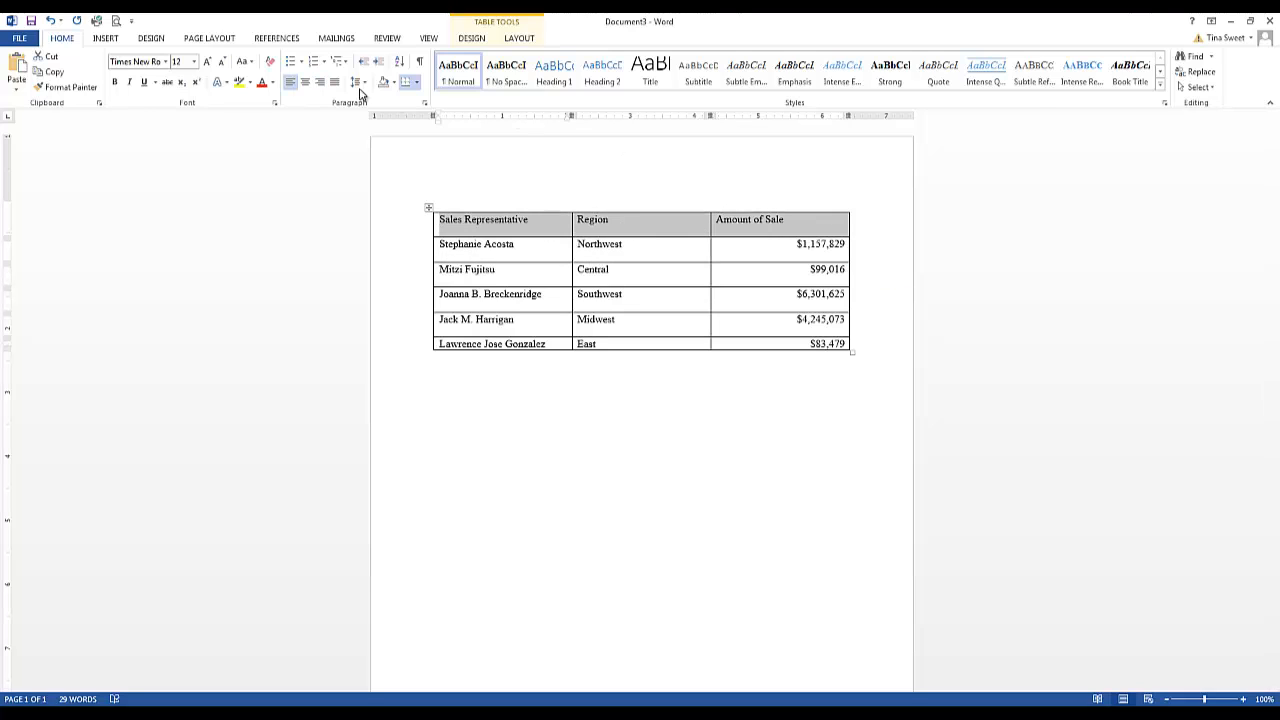
click(307, 84)
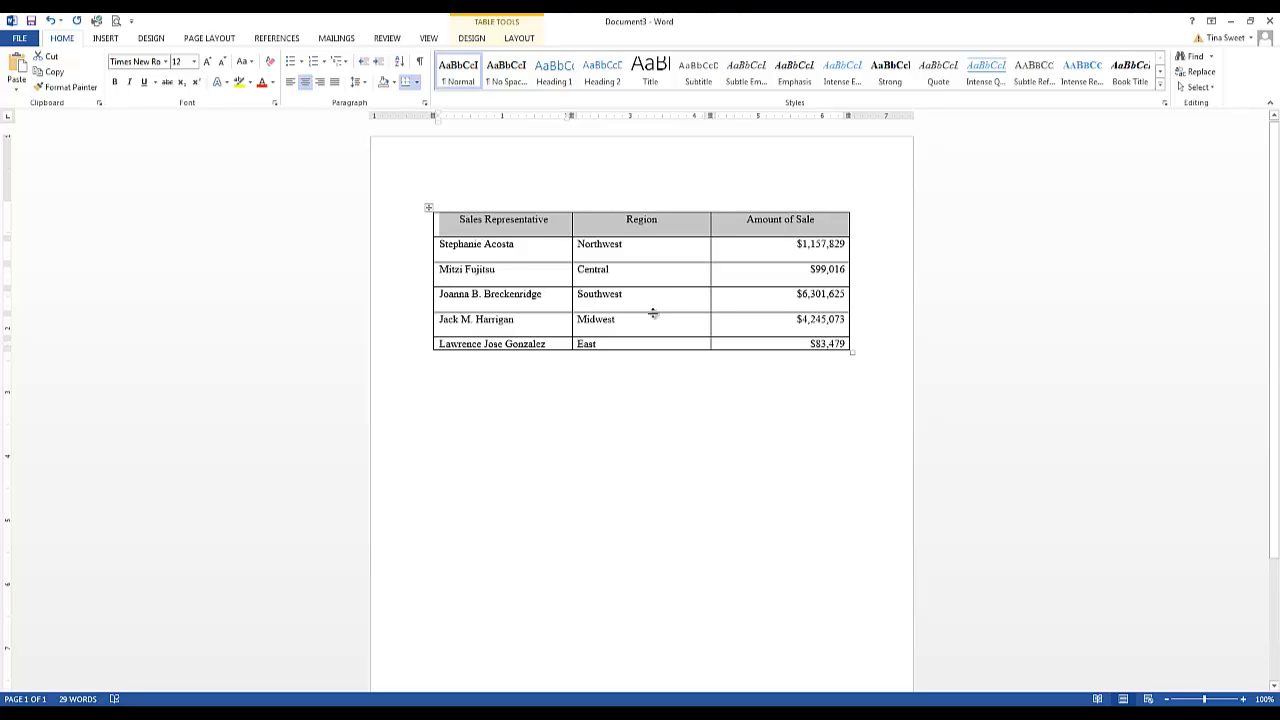
Select the whole table and set all cells to align bottom left
click(458, 220)
drag(458, 220, 826, 350)
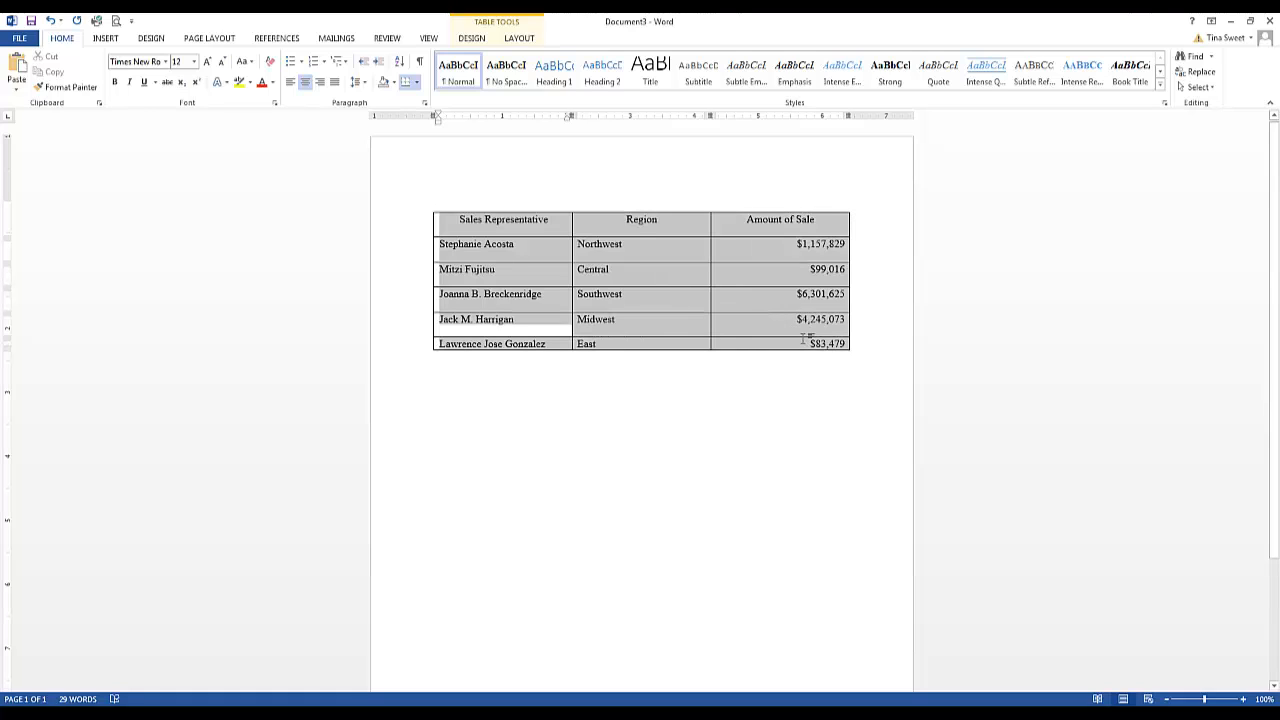
right_click(546, 256)
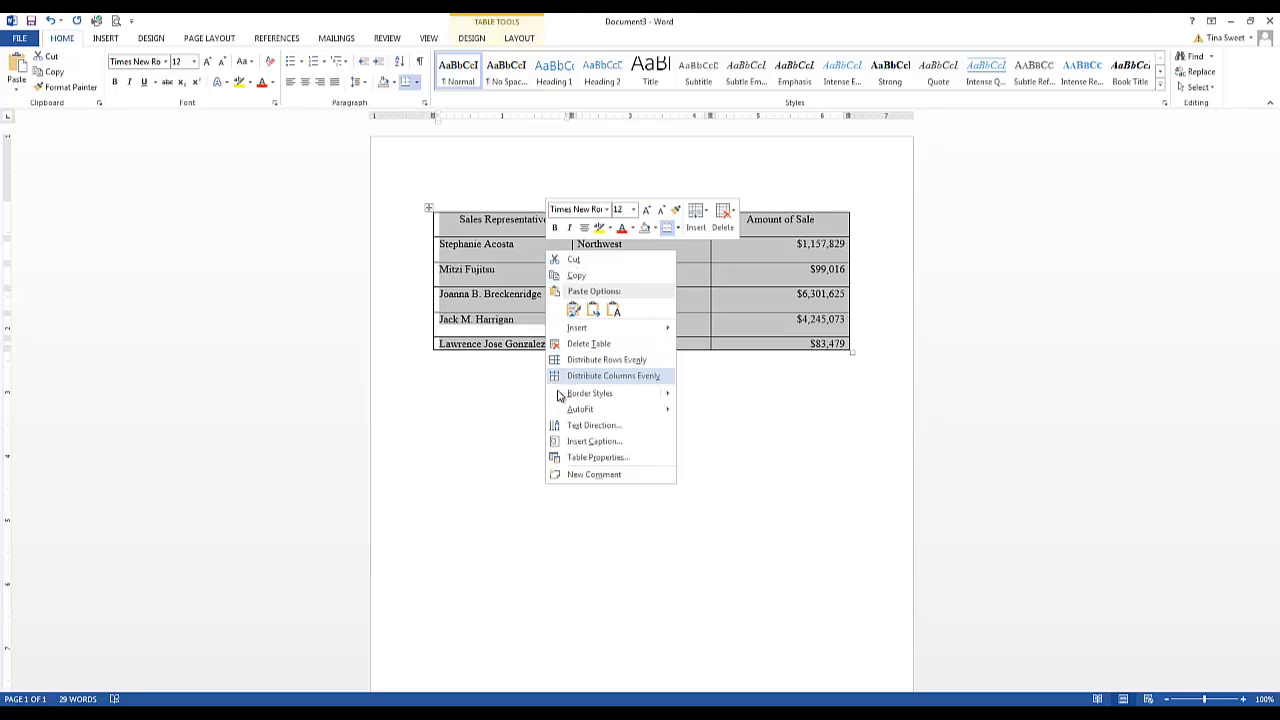
mouse_move(562, 409)
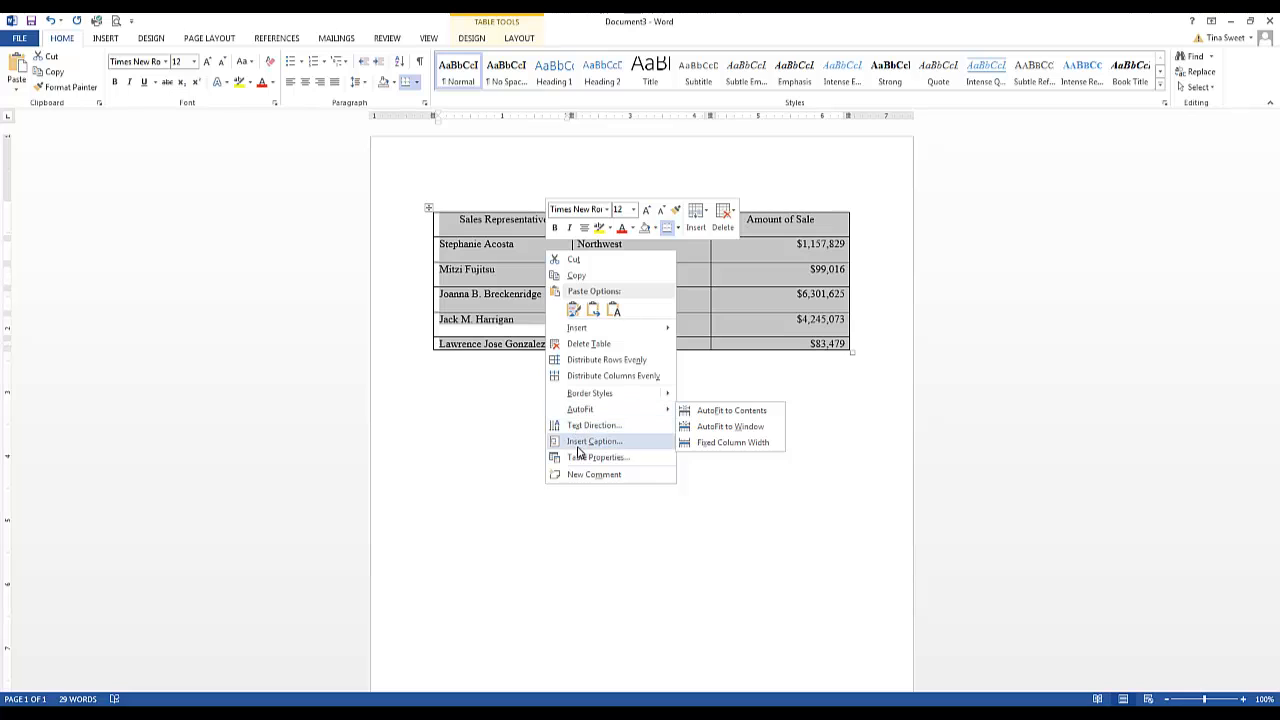
click(498, 31)
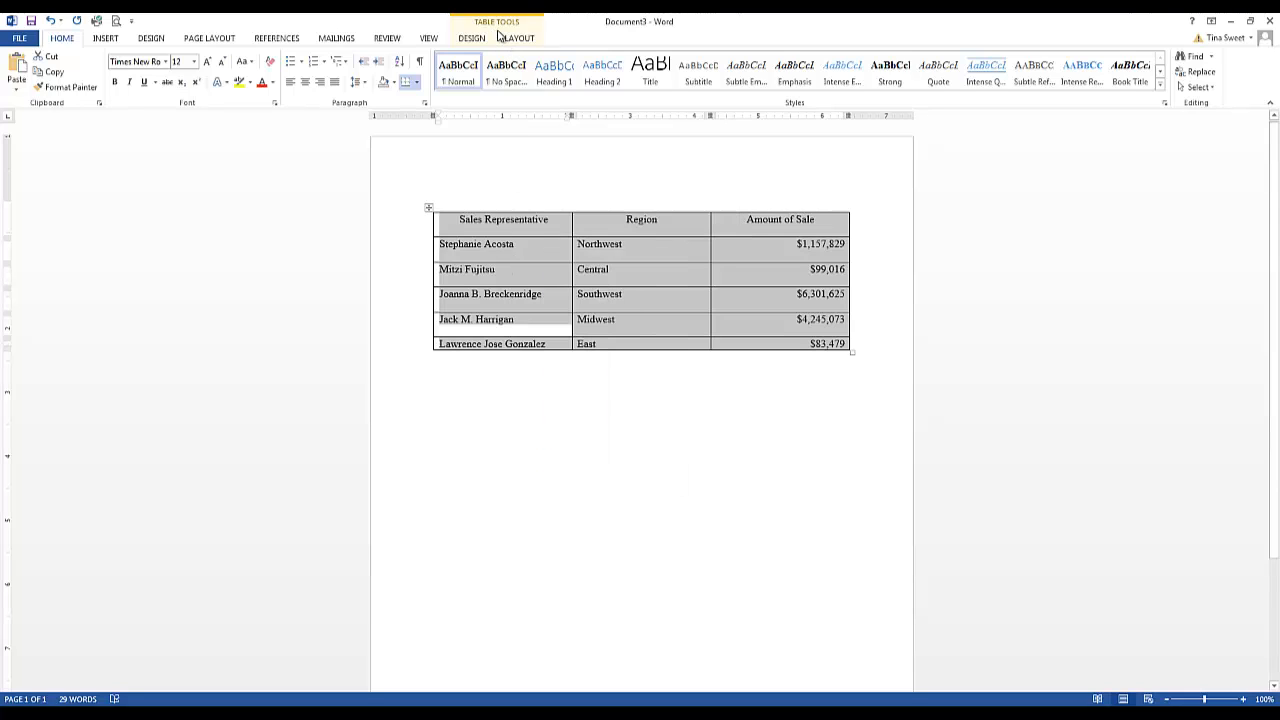
double_click(496, 29)
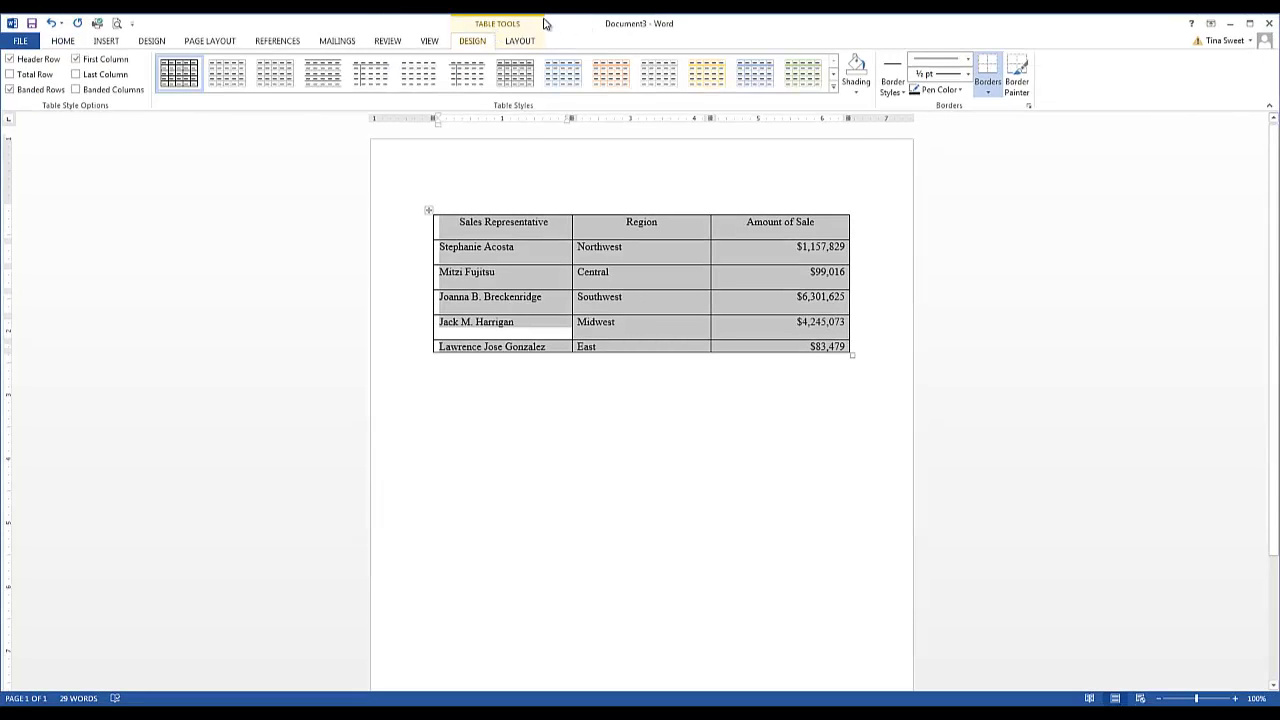
click(520, 41)
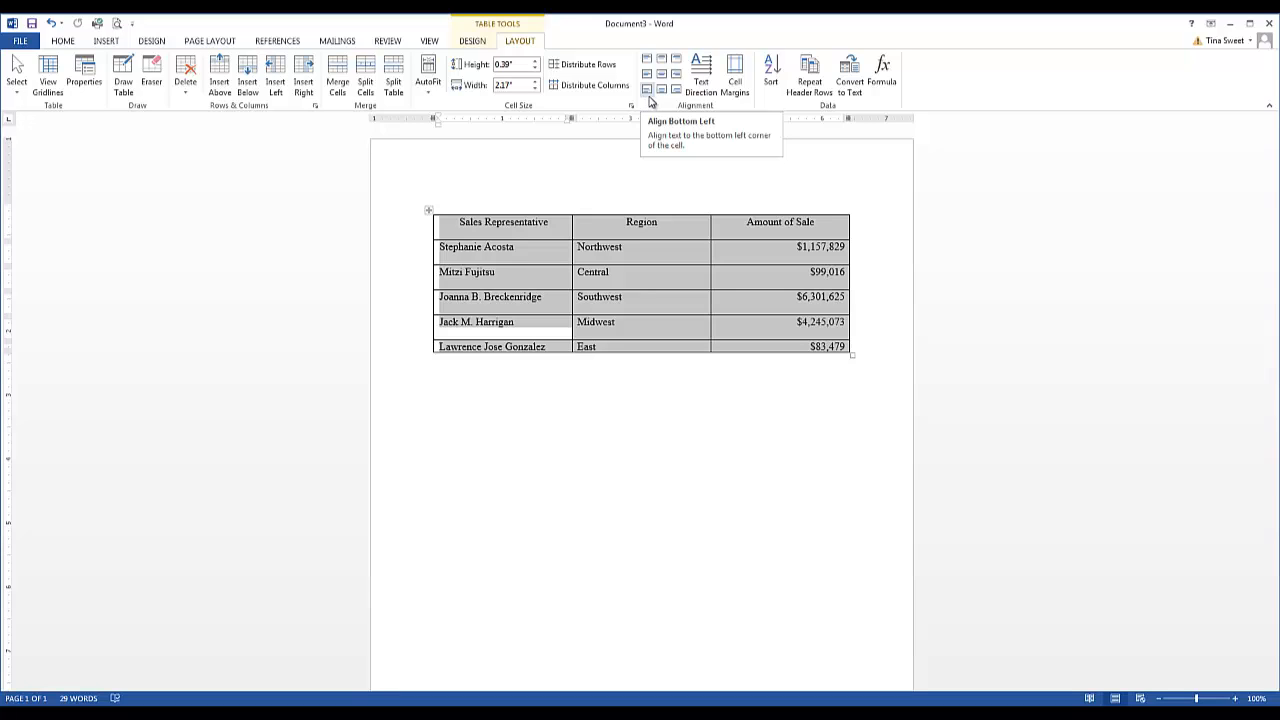
click(649, 97)
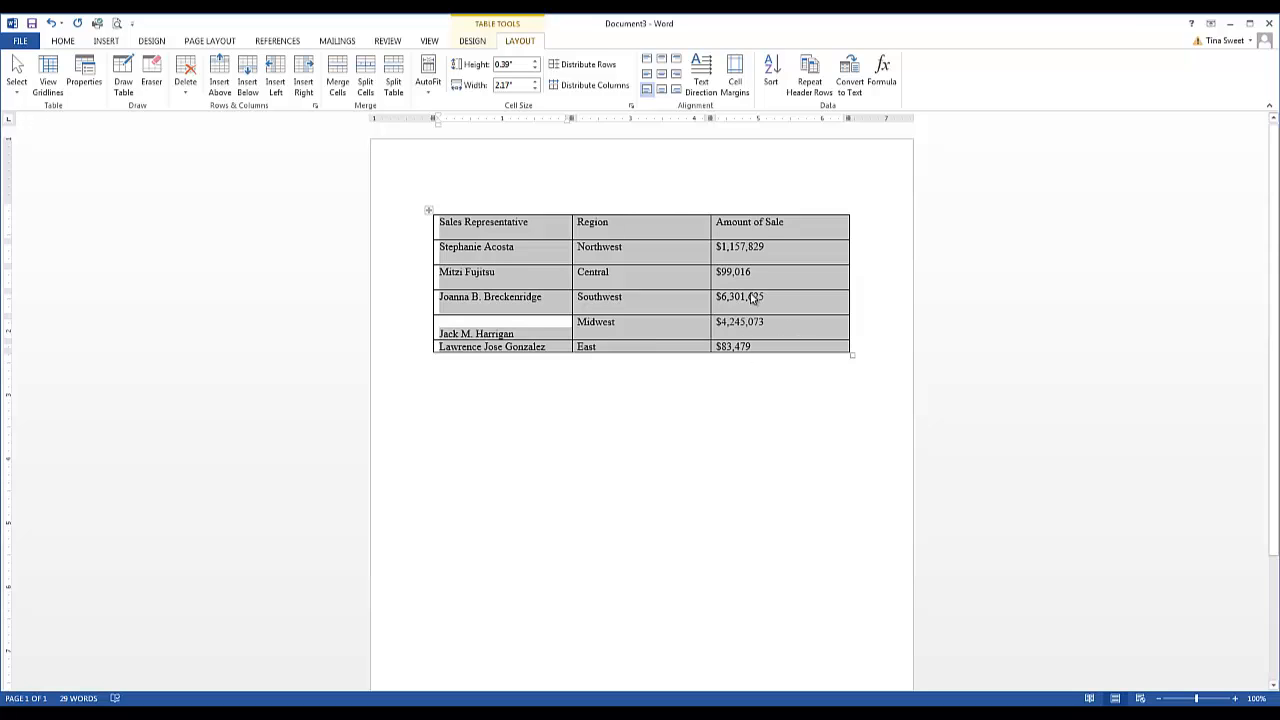
Align the amounts in the Amount of Sale column bottom right
click(754, 257)
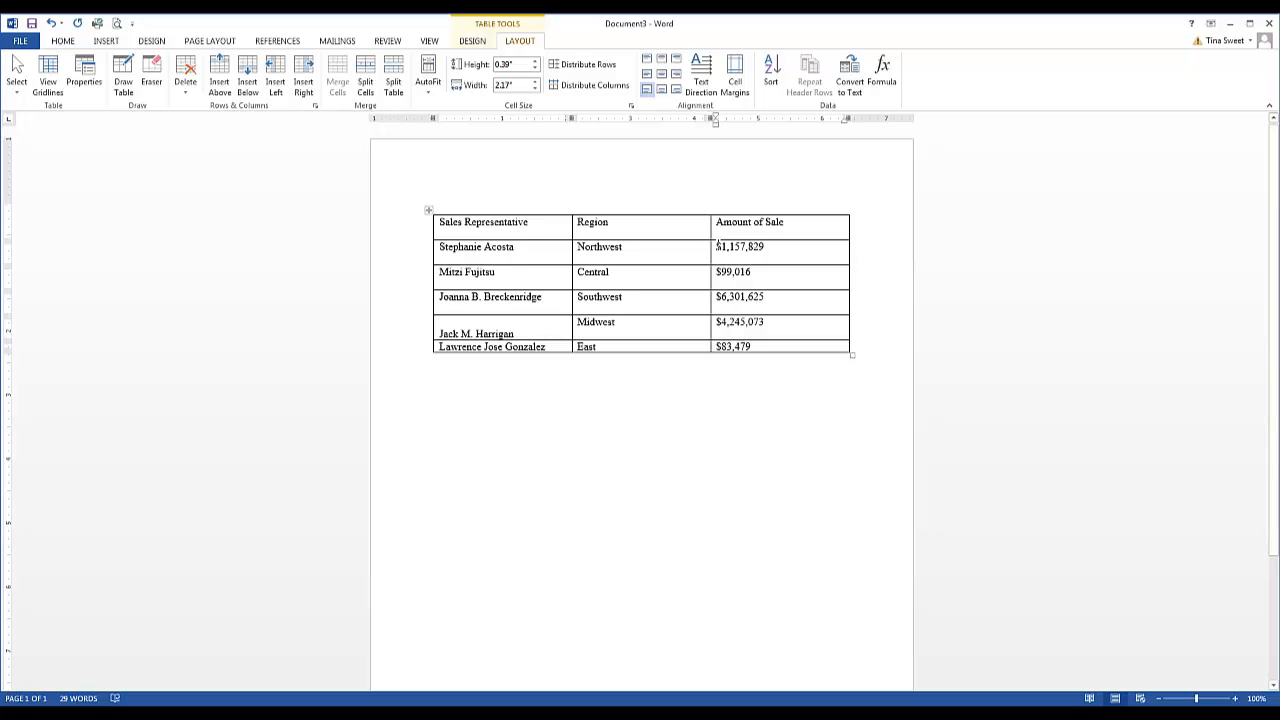
drag(717, 246, 771, 346)
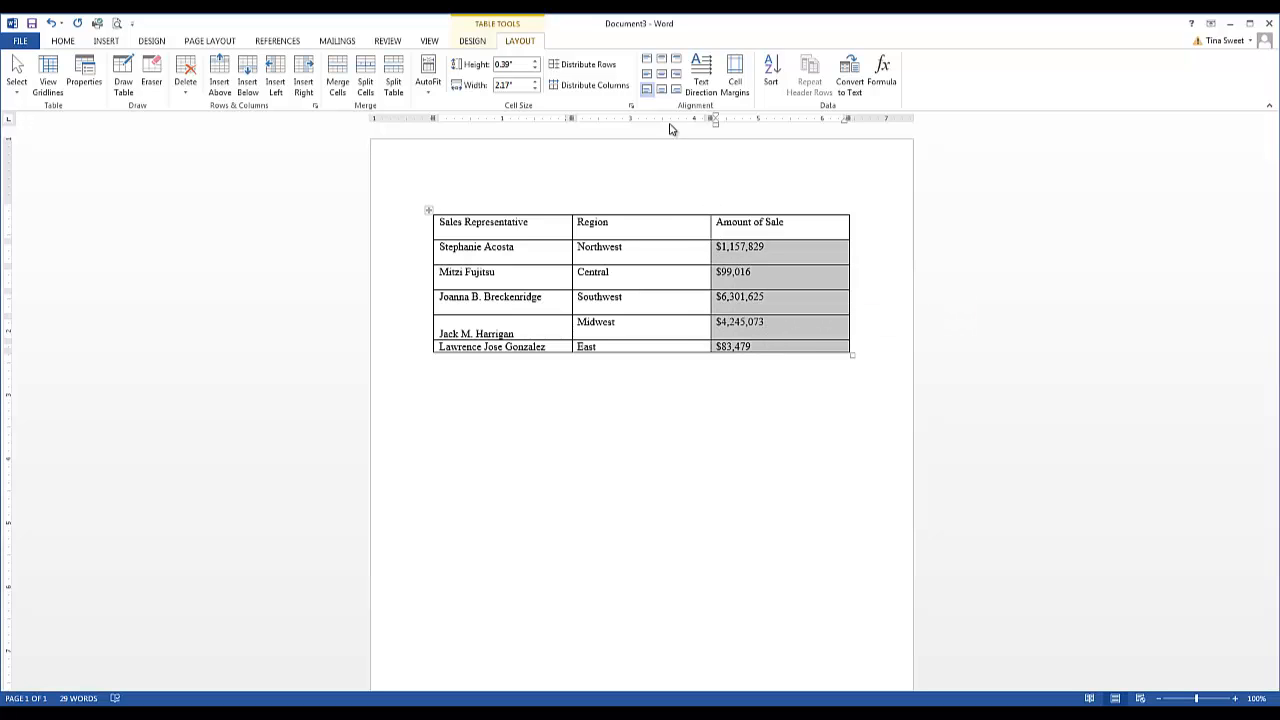
click(676, 89)
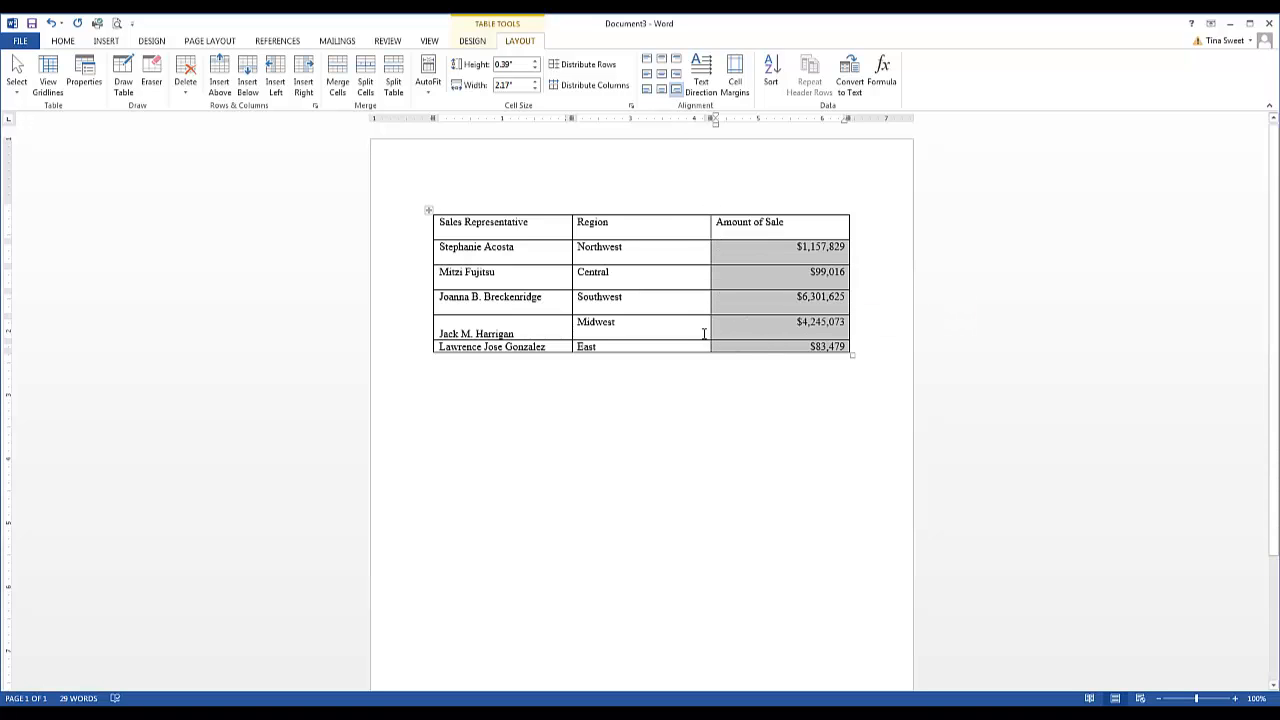
click(646, 280)
click(647, 254)
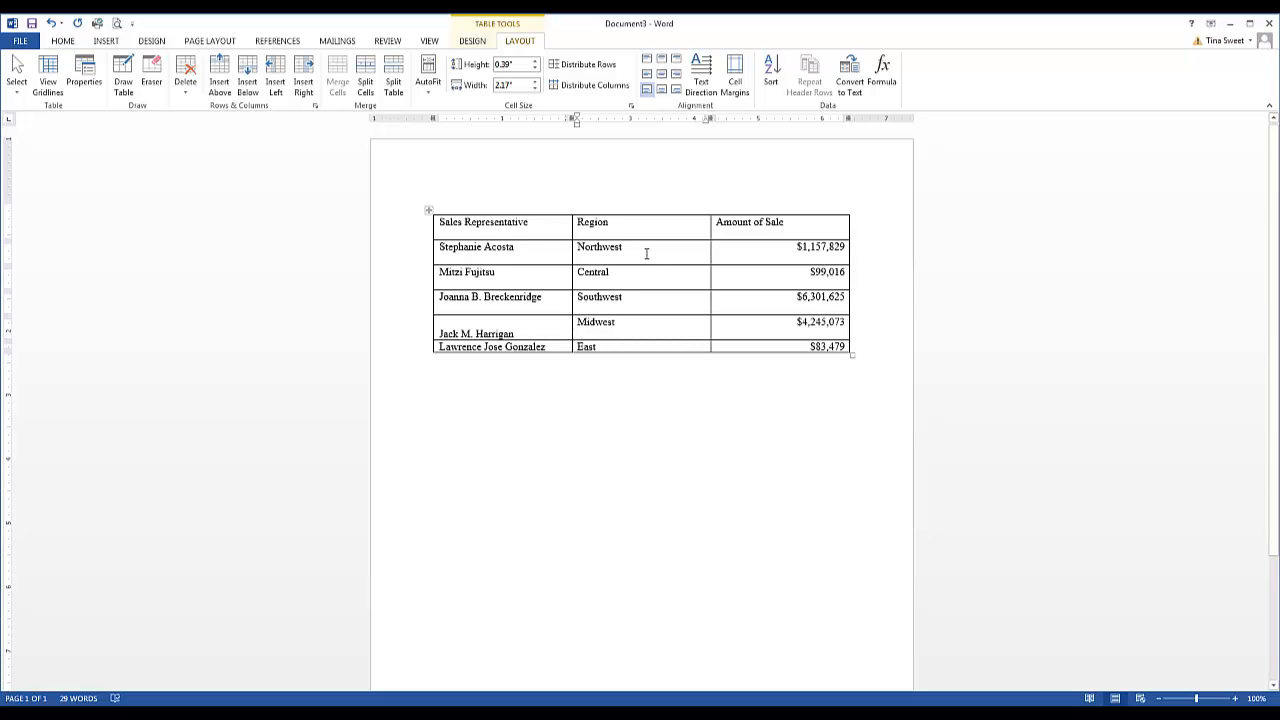
mouse_move(441, 250)
mouse_down()
mouse_move(640, 330)
mouse_move(760, 346)
mouse_move(748, 332)
mouse_up()
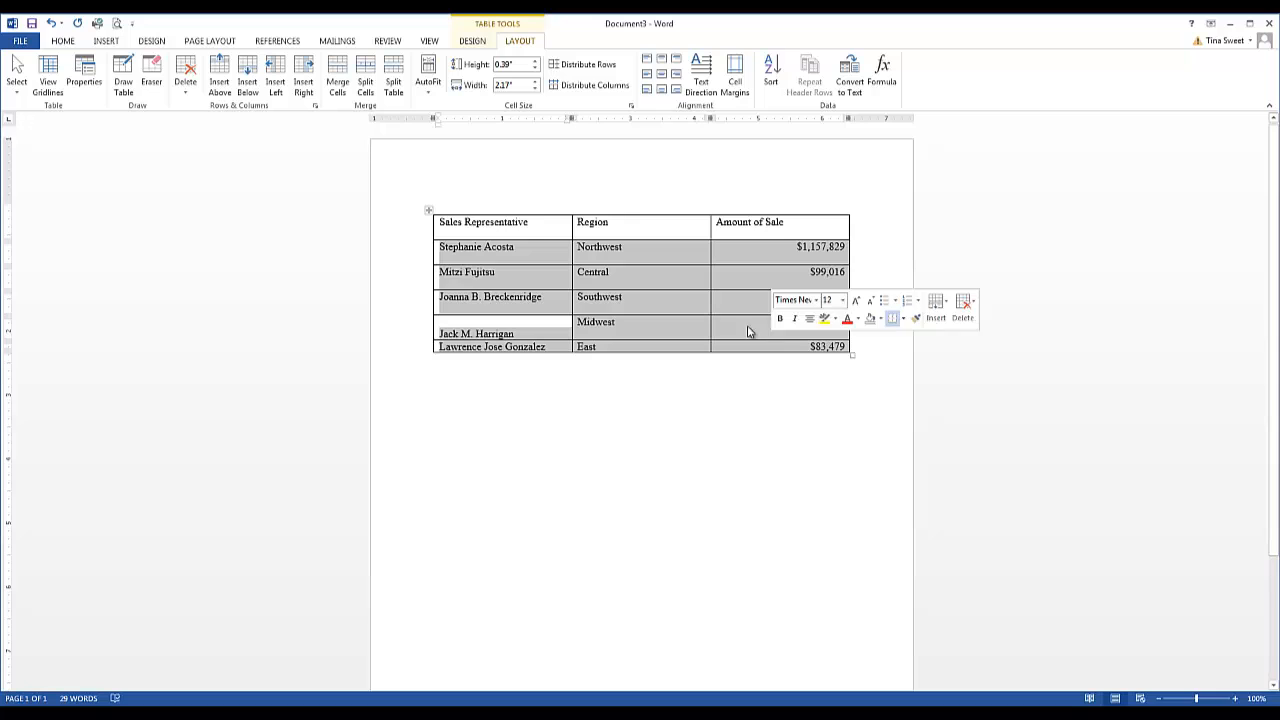
click(73, 40)
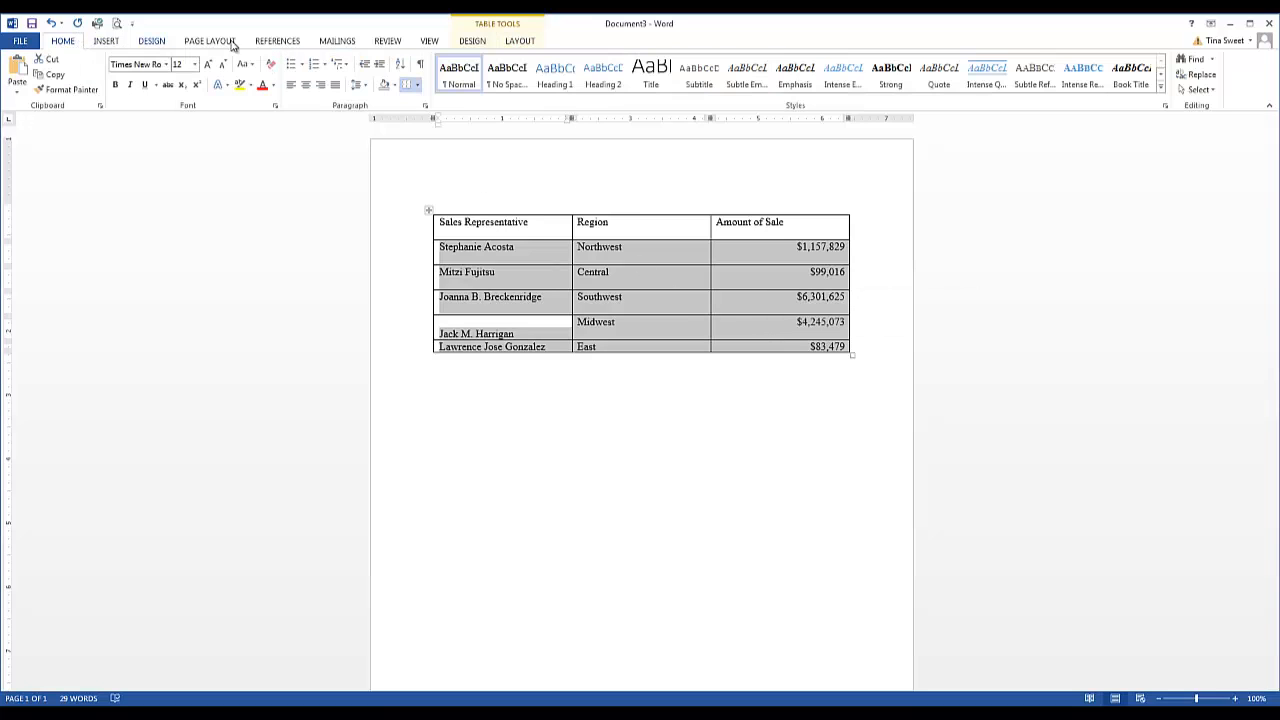
click(427, 107)
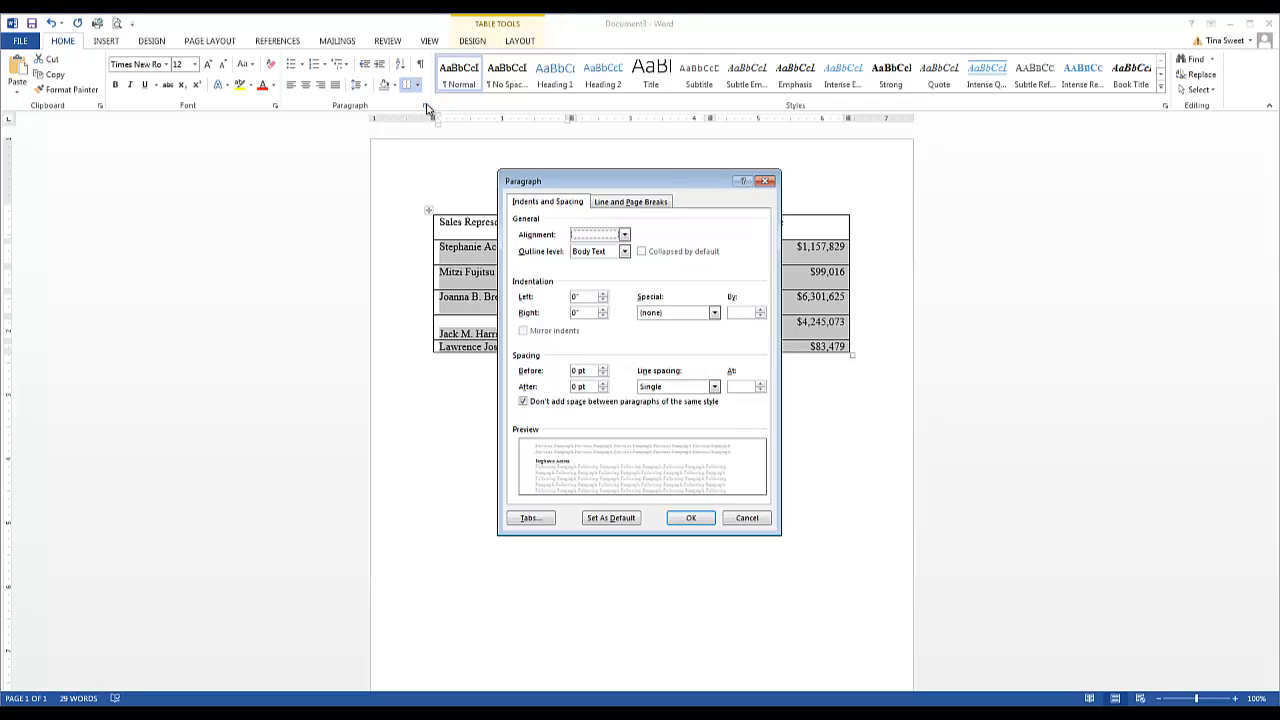
click(703, 519)
Remove the extra blank line from the cells of the Northwest row
click(518, 256)
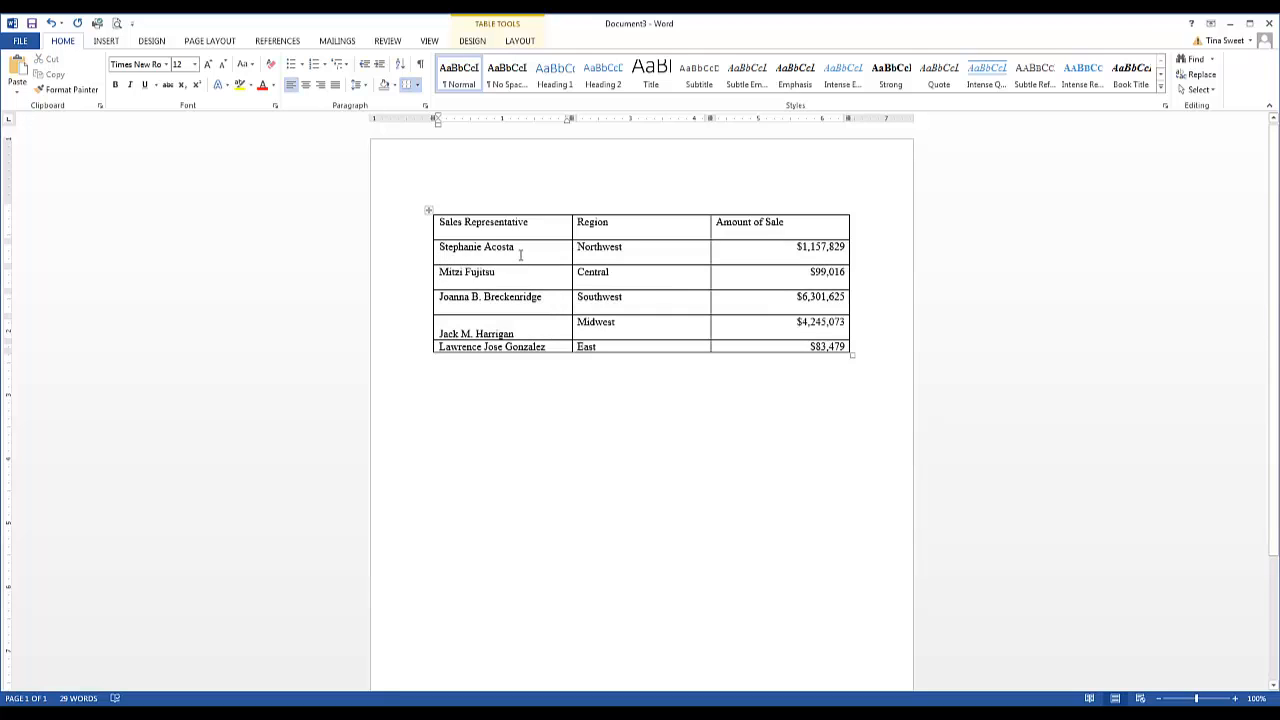
key(Return)
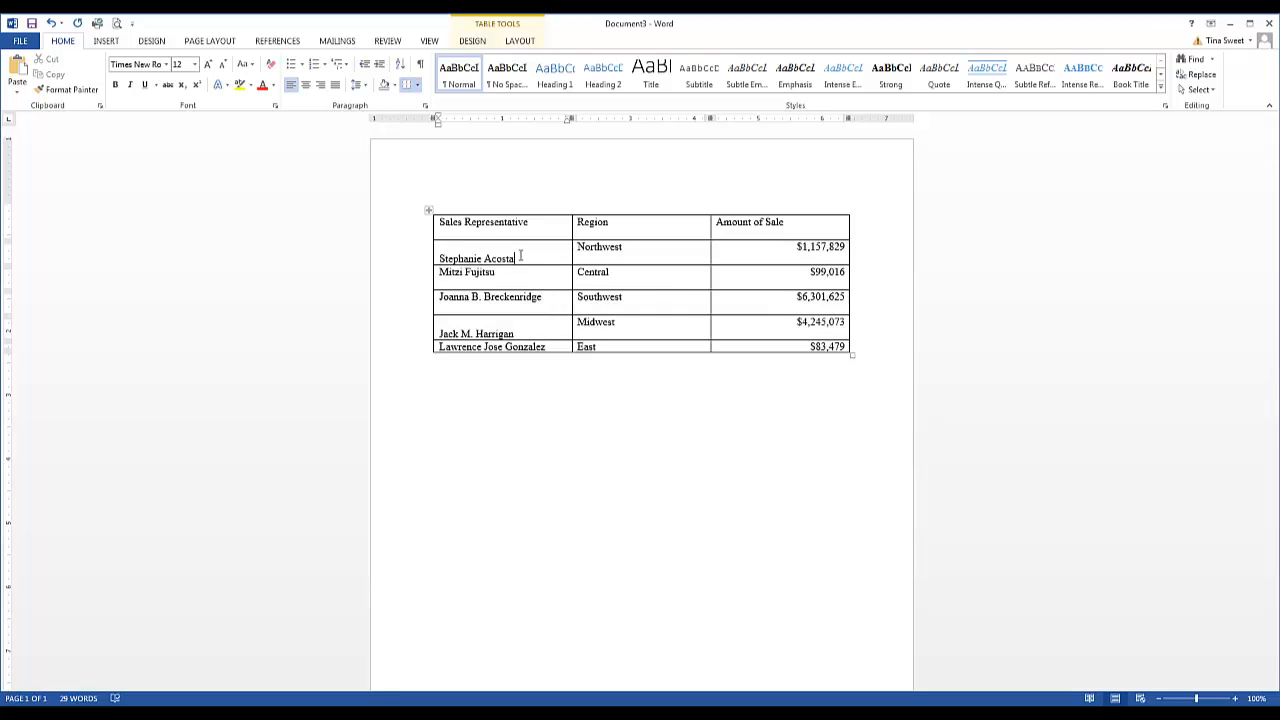
click(591, 258)
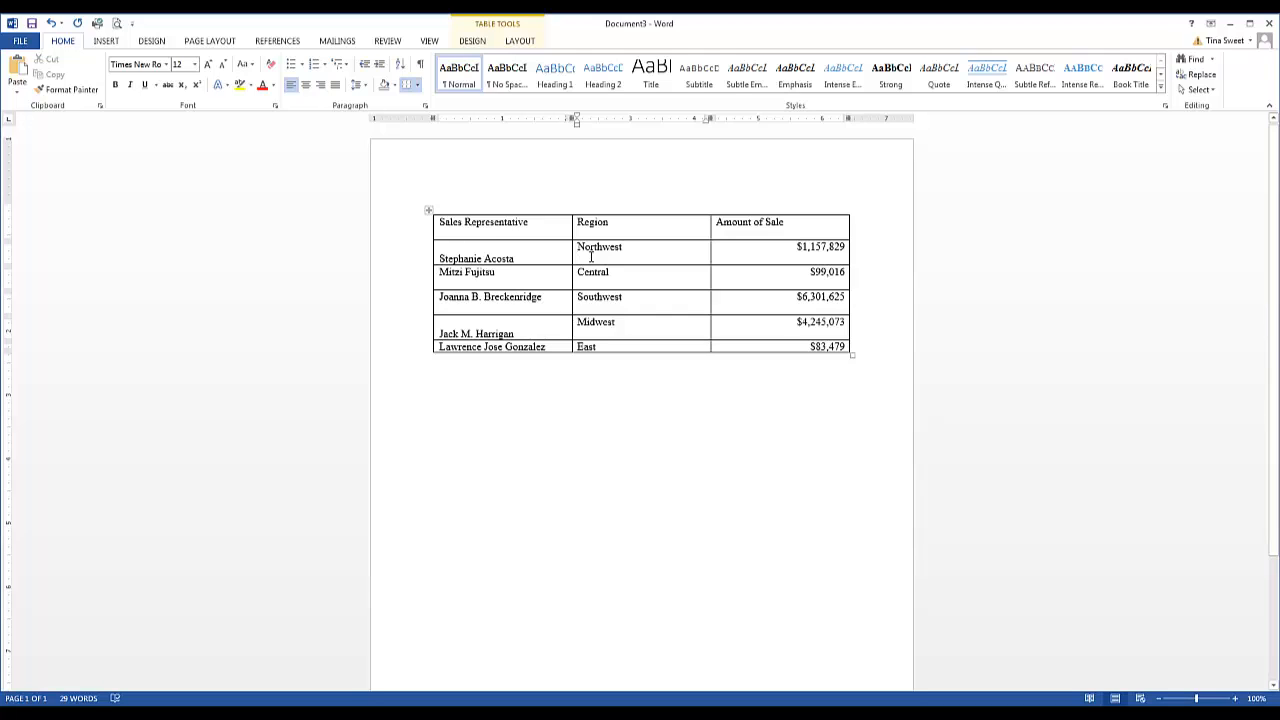
key(Return)
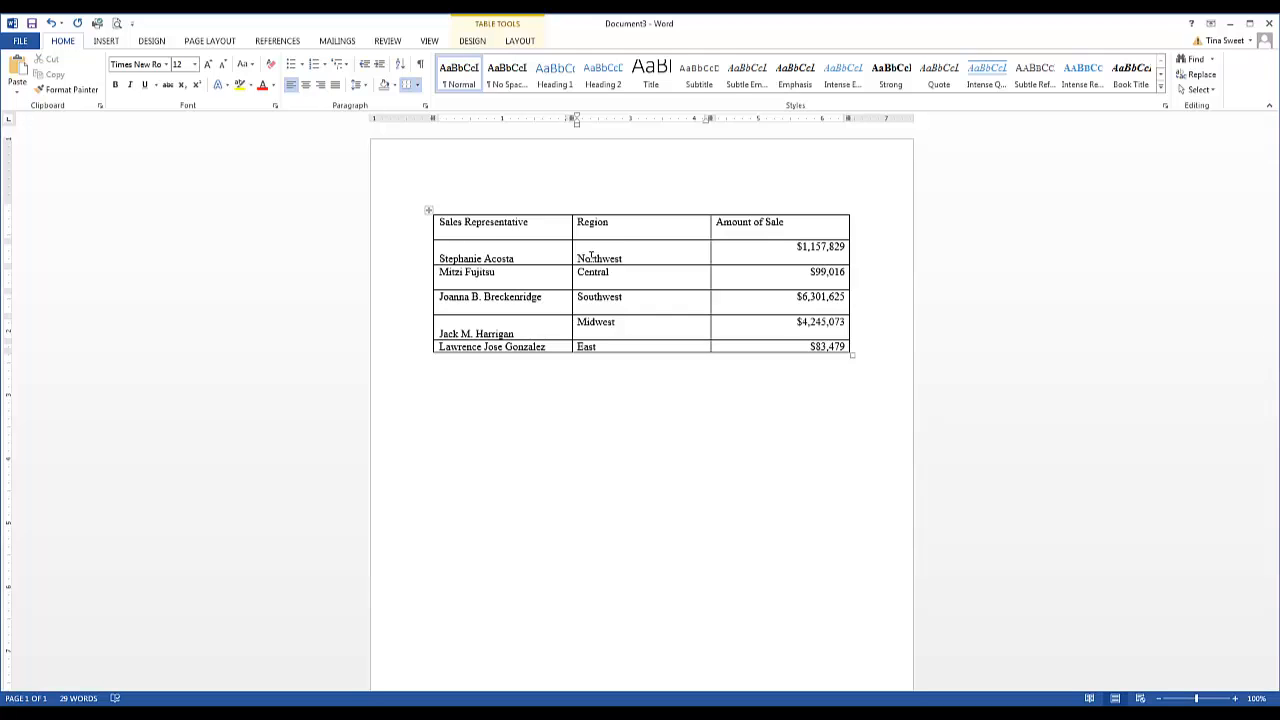
click(779, 259)
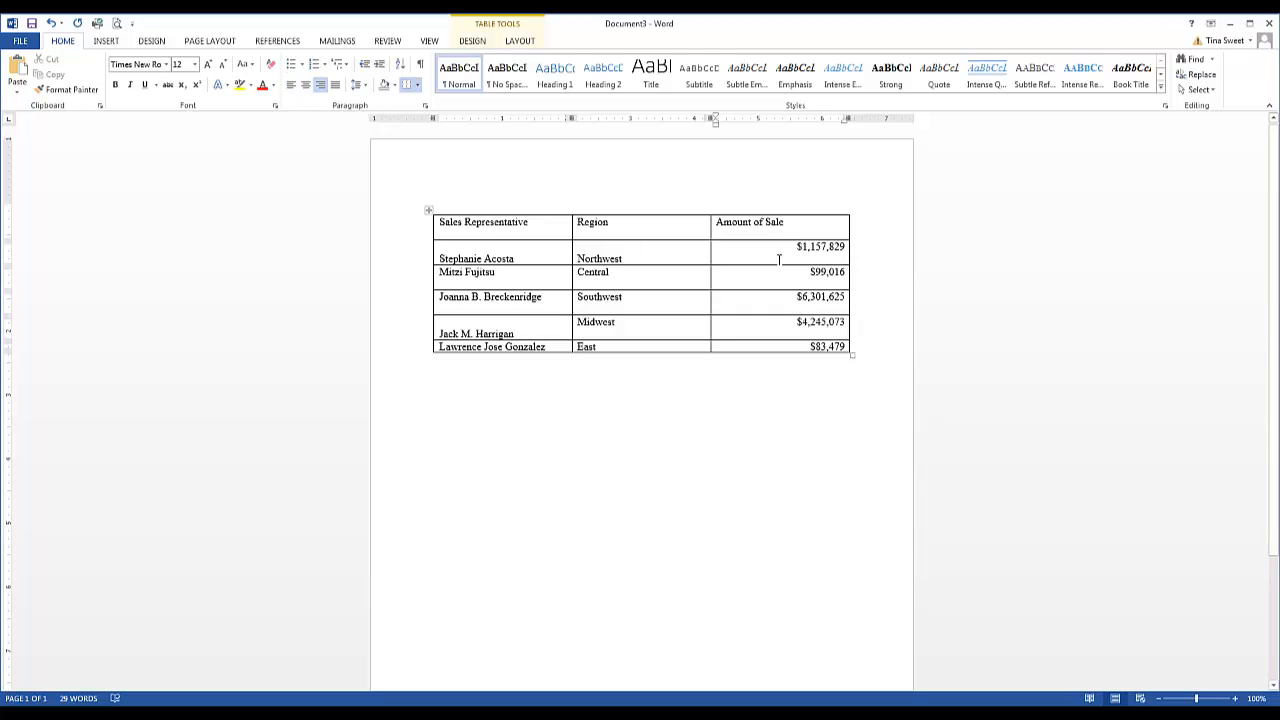
key(ctrl+e)
key(BackSpace)
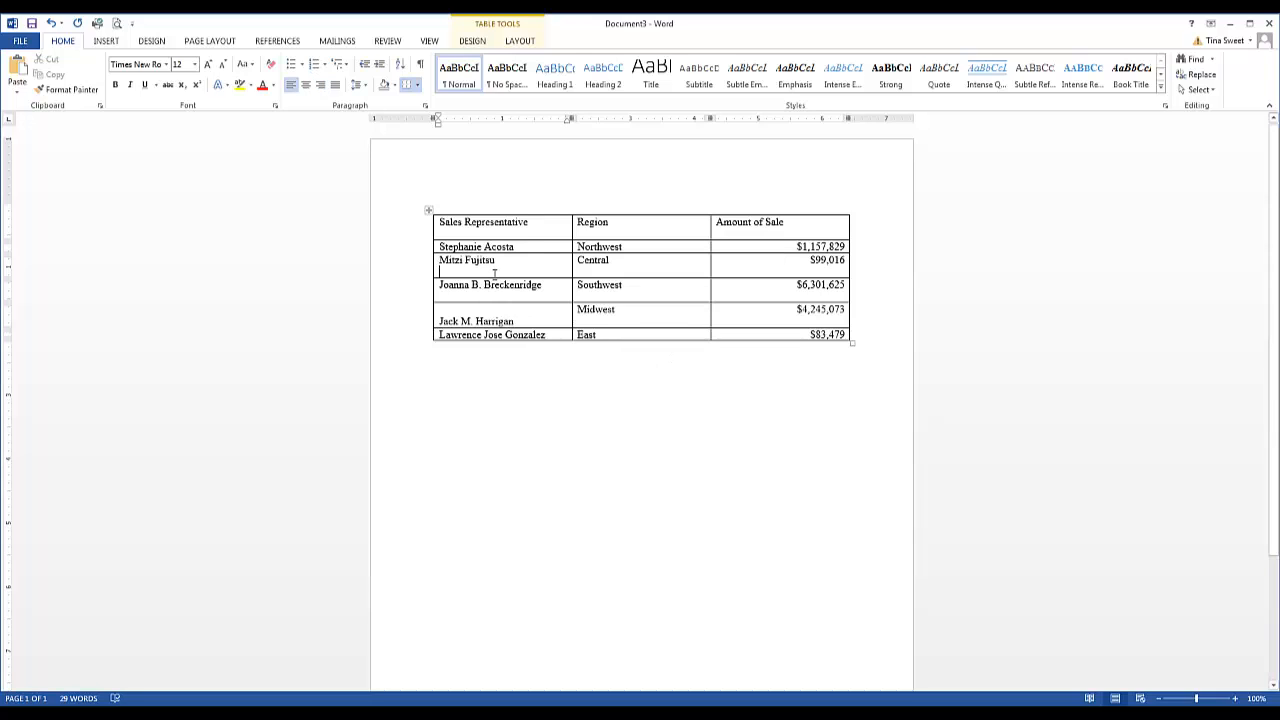
Remove the extra blank line from the cells of the Central row
key(alt+shift+Up)
click(640, 273)
key(alt+shift+Up)
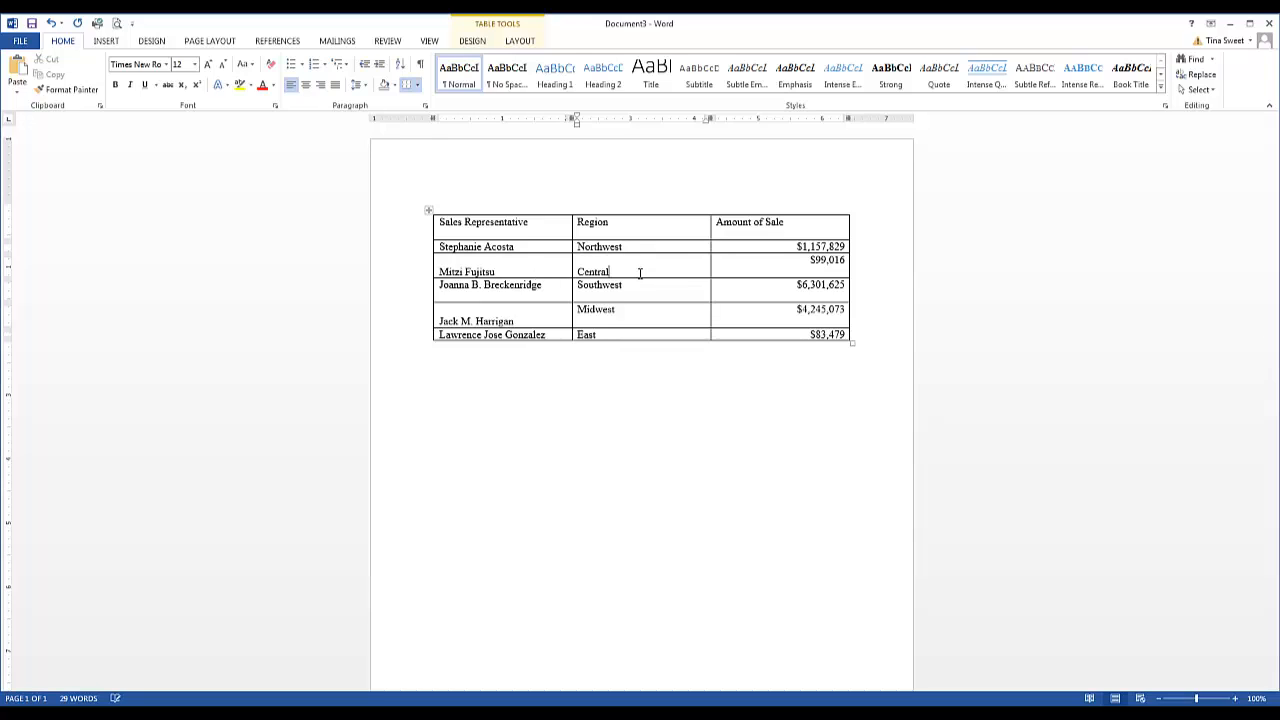
click(768, 271)
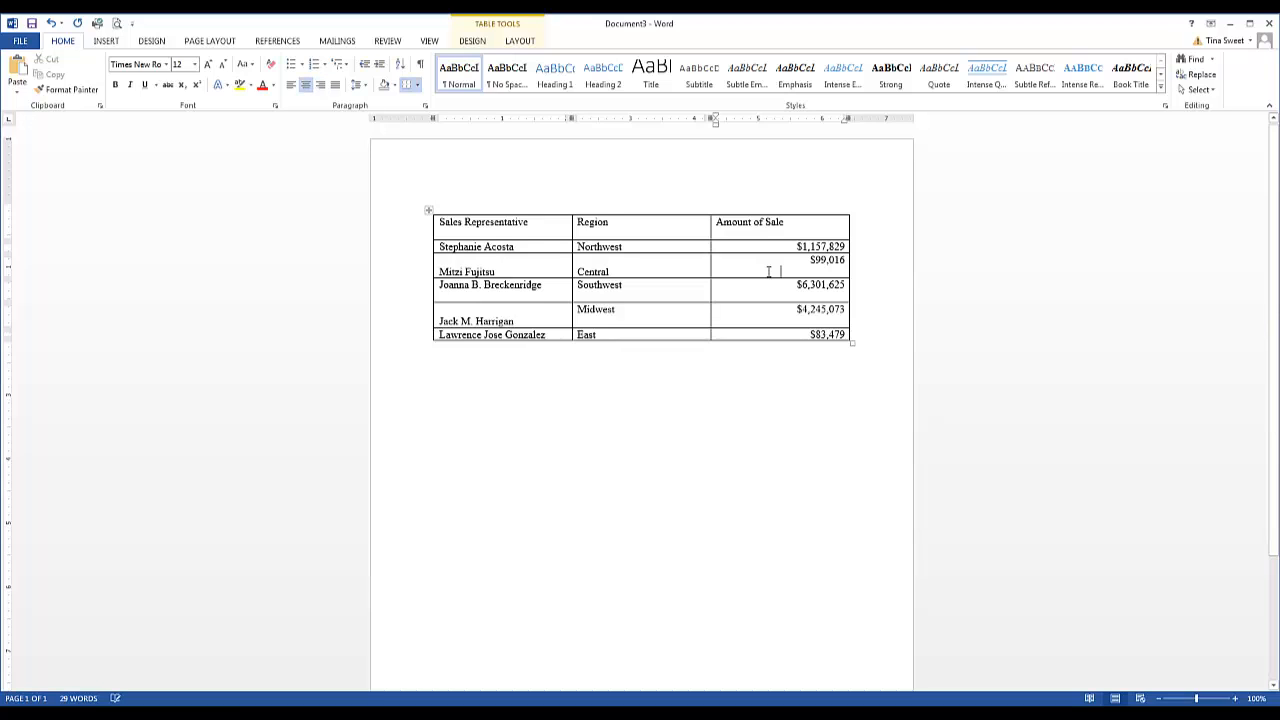
key(BackSpace)
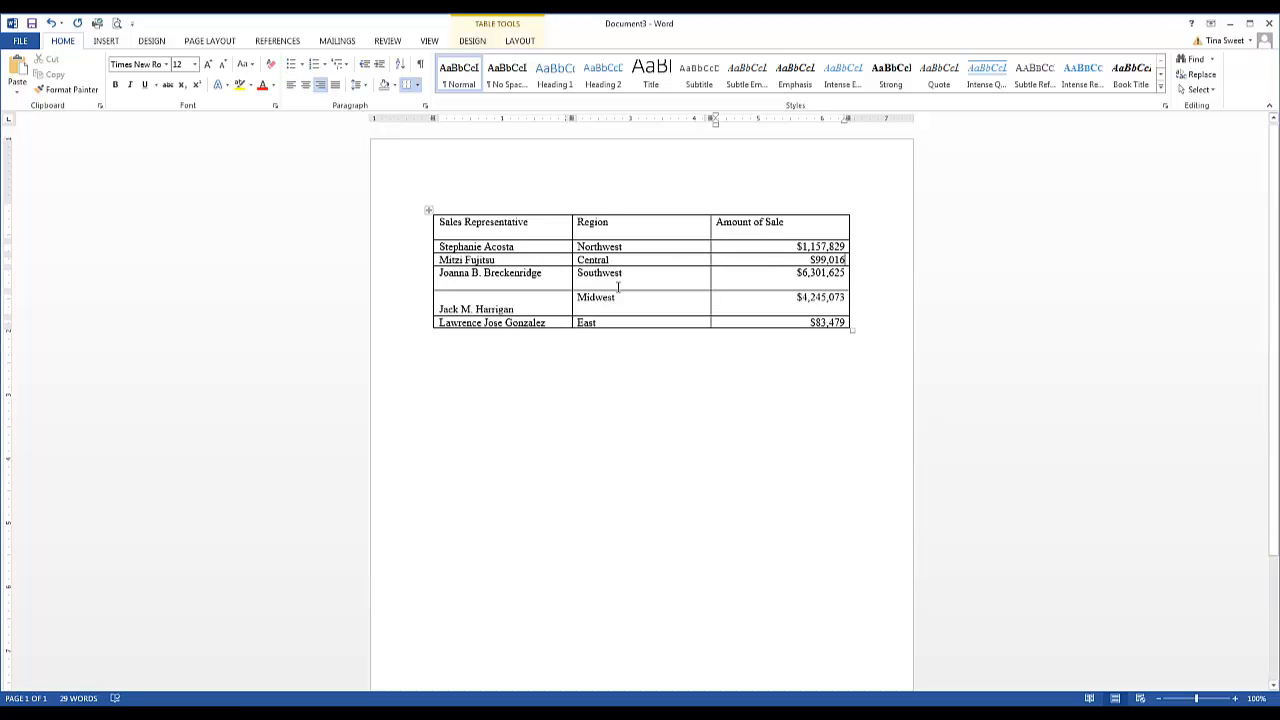
Remove the extra blank line from the cells of the Southwest row
click(557, 278)
key(BackSpace)
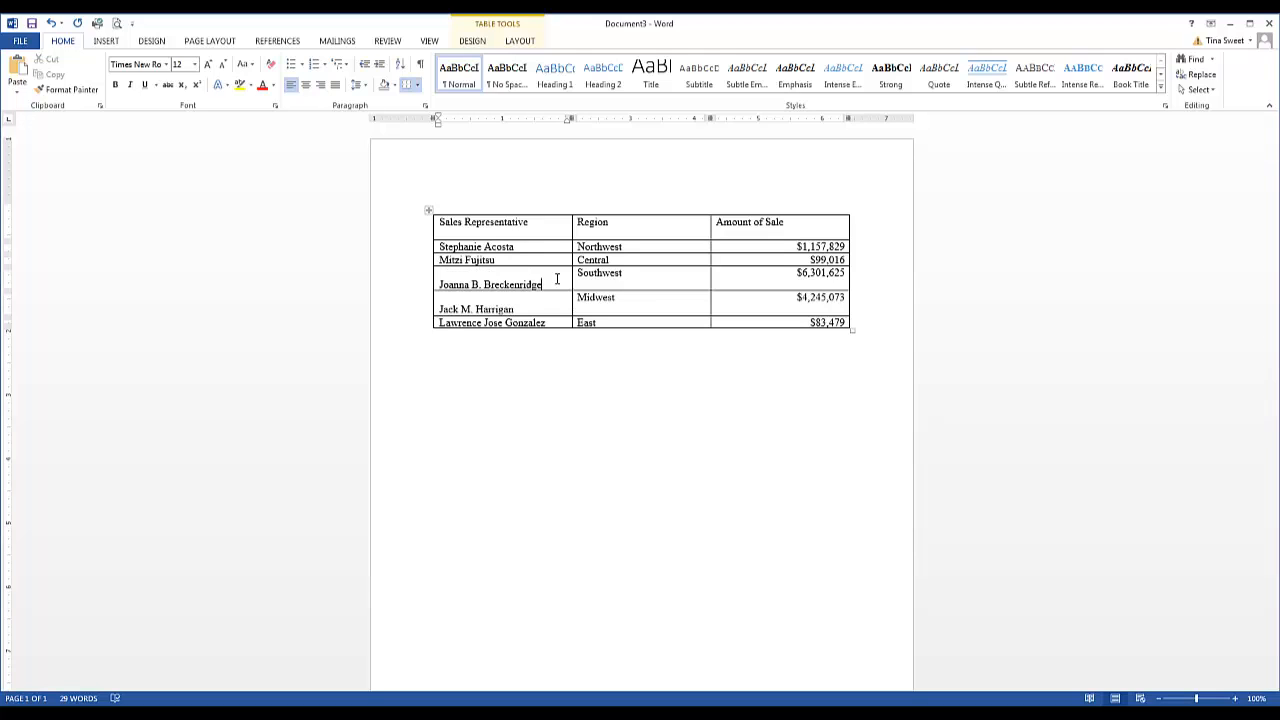
click(627, 287)
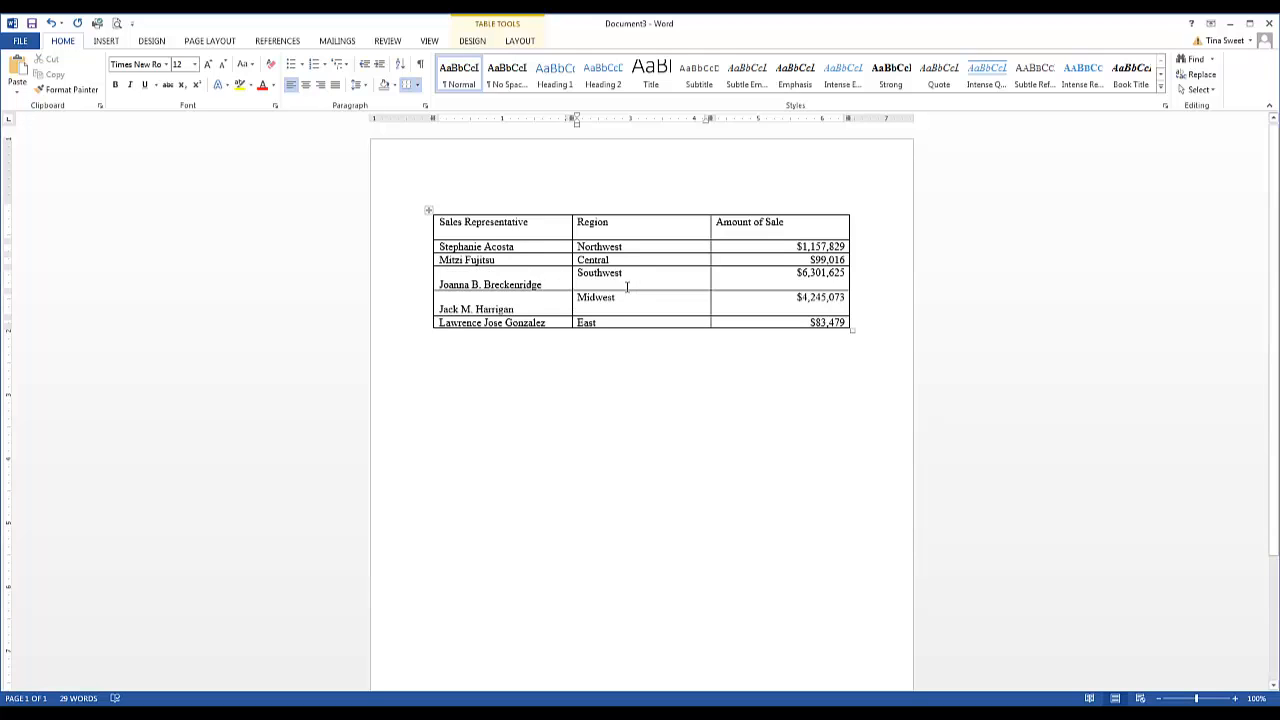
key(BackSpace)
click(779, 283)
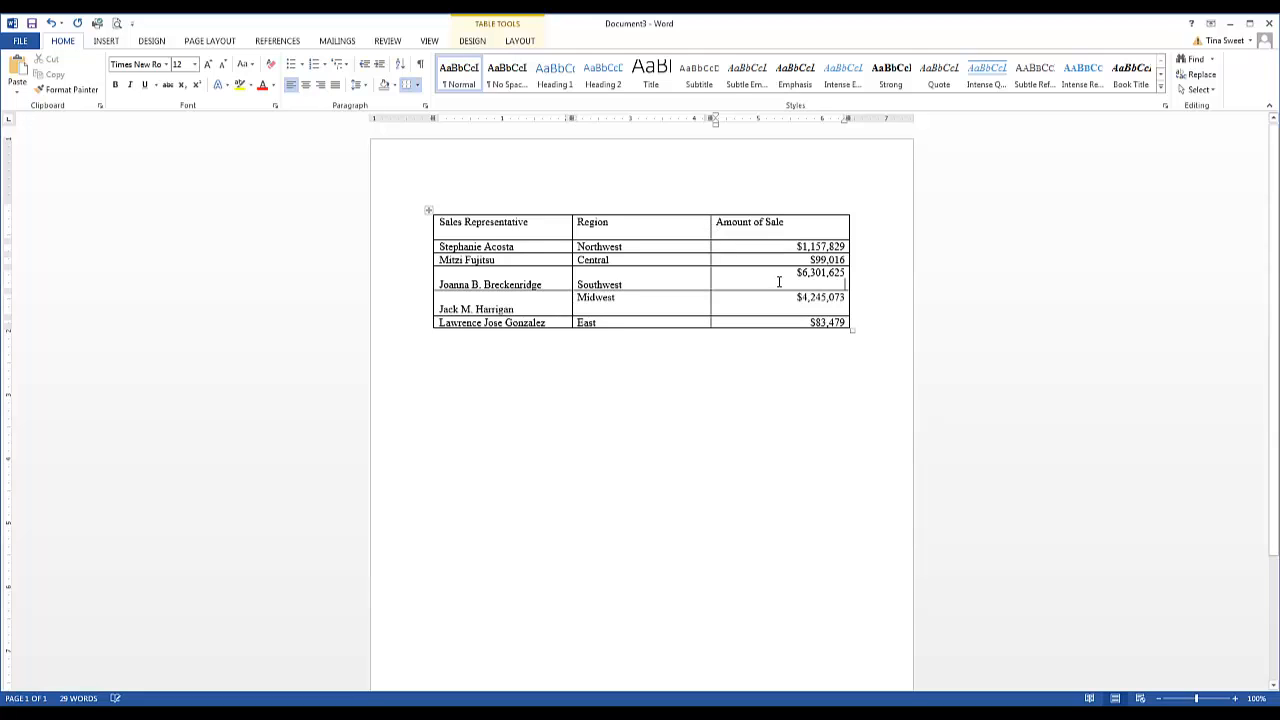
key(BackSpace)
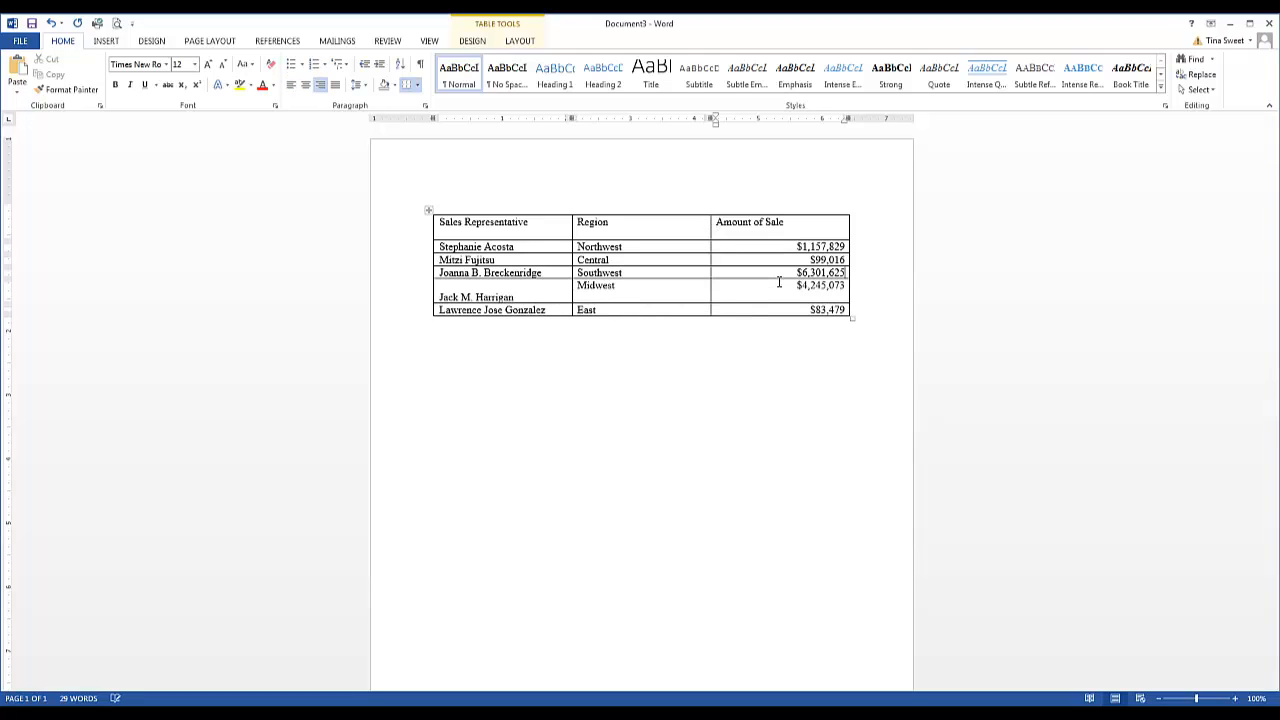
Remove the extra blank line from the cells of the Midwest row
click(628, 298)
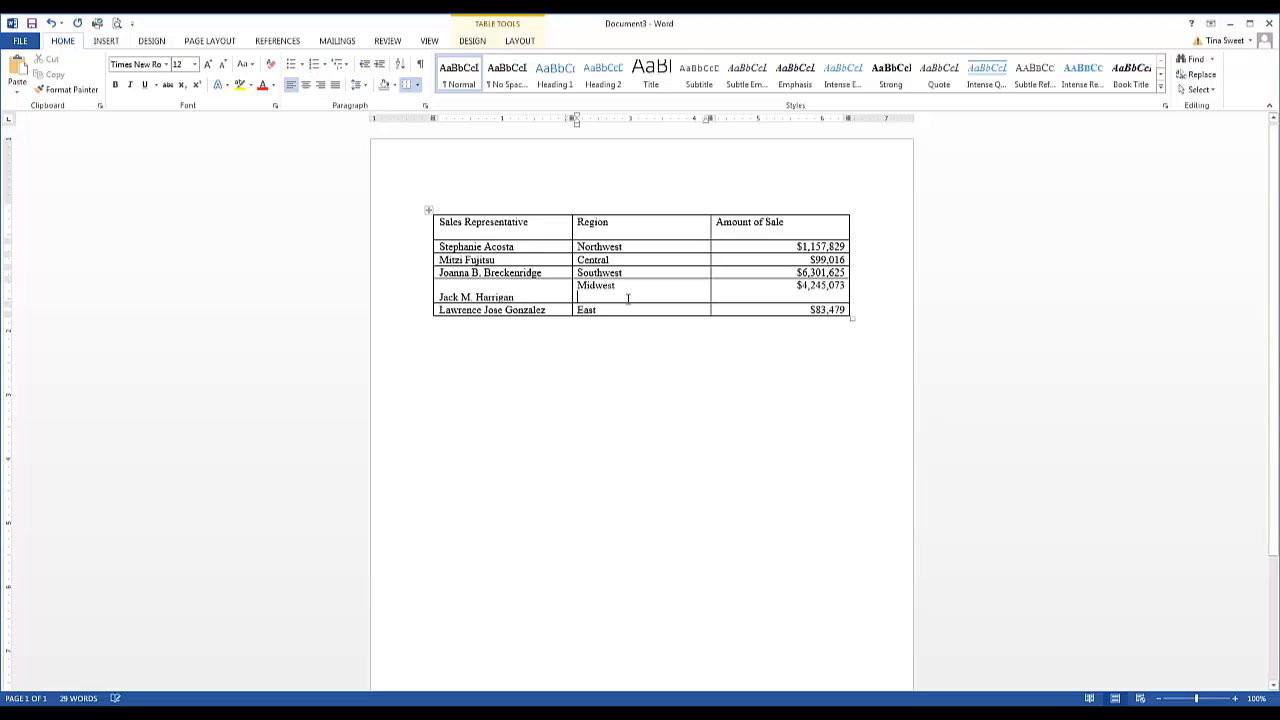
key(BackSpace)
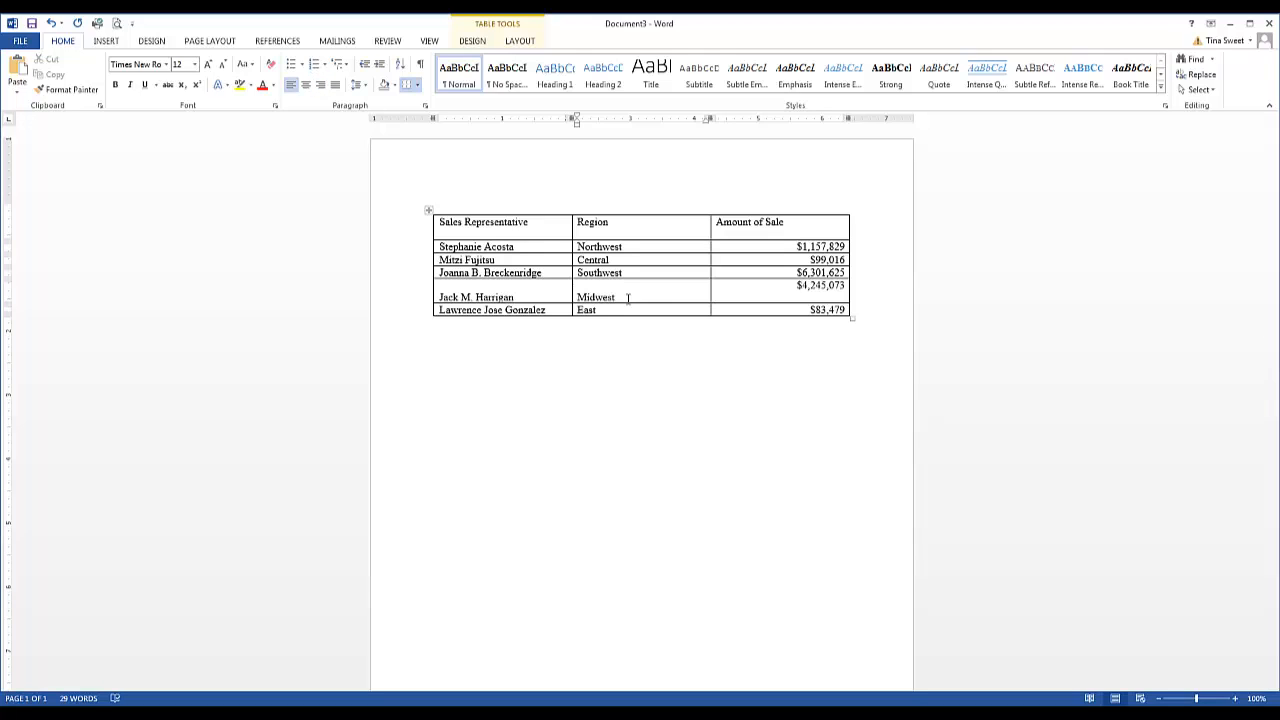
click(793, 296)
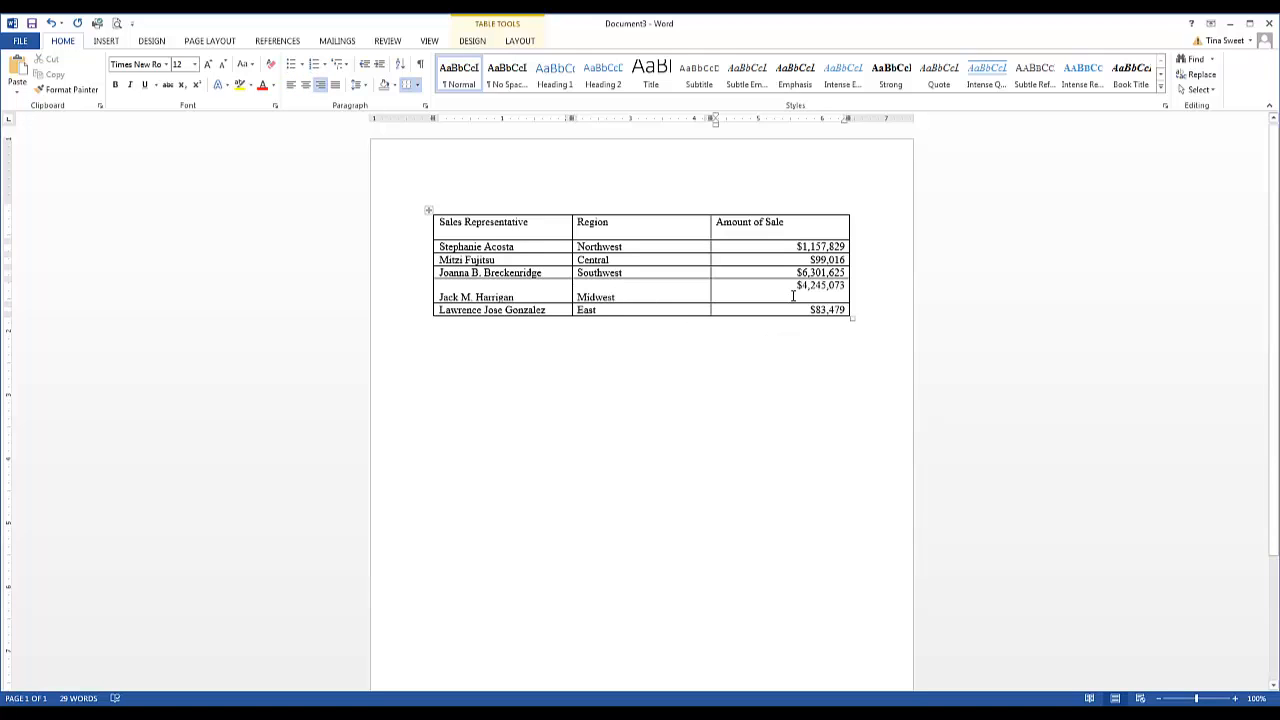
key(BackSpace)
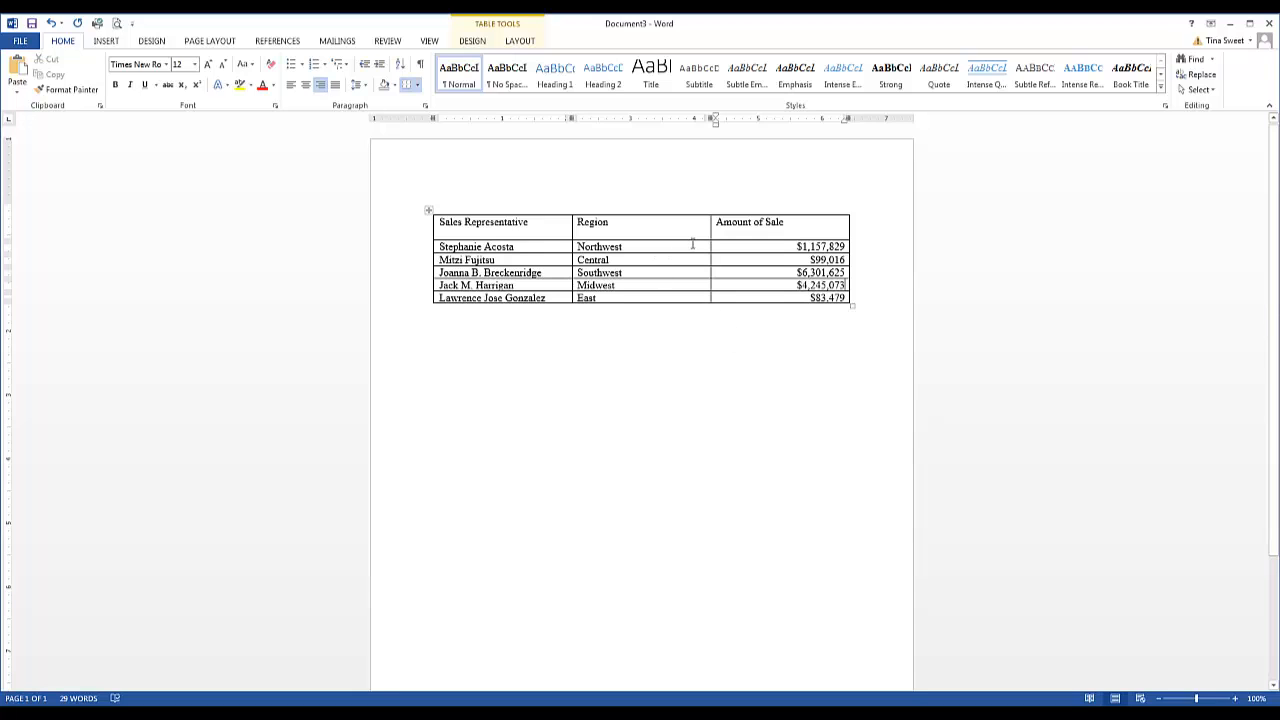
Remove the extra blank line from the cells of the header row
drag(808, 223, 537, 220)
click(541, 220)
key(F4)
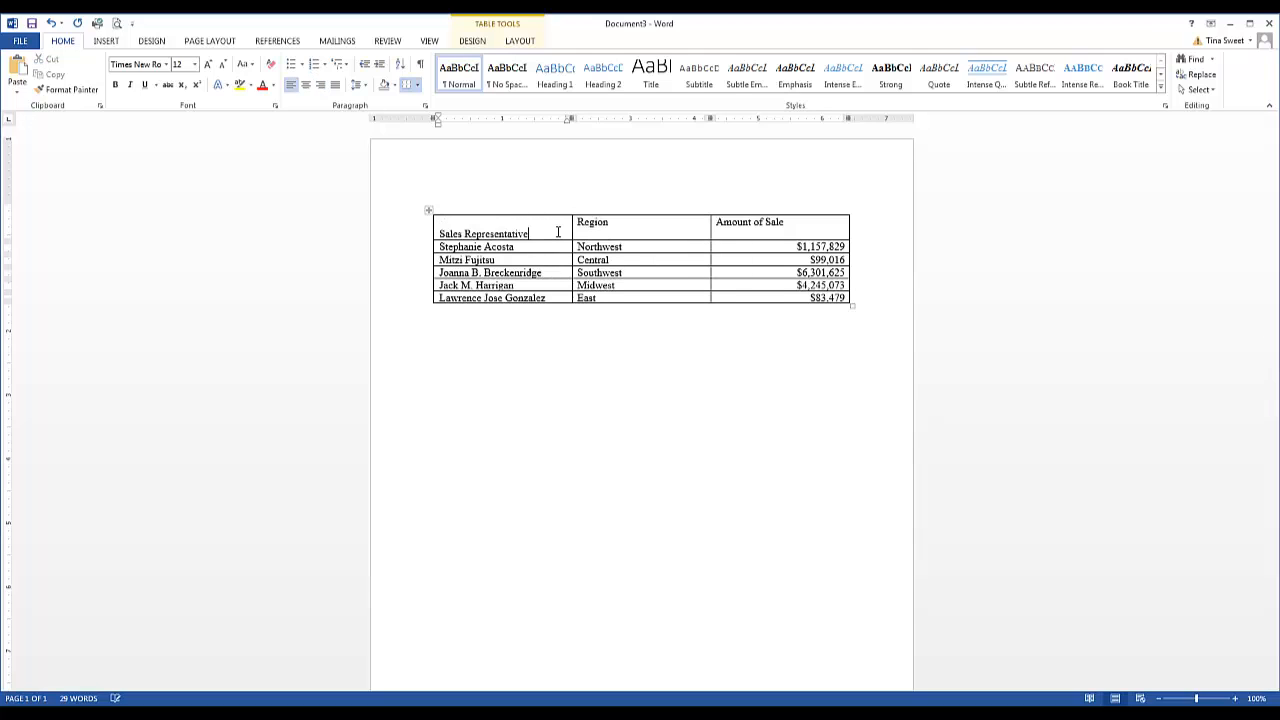
click(624, 232)
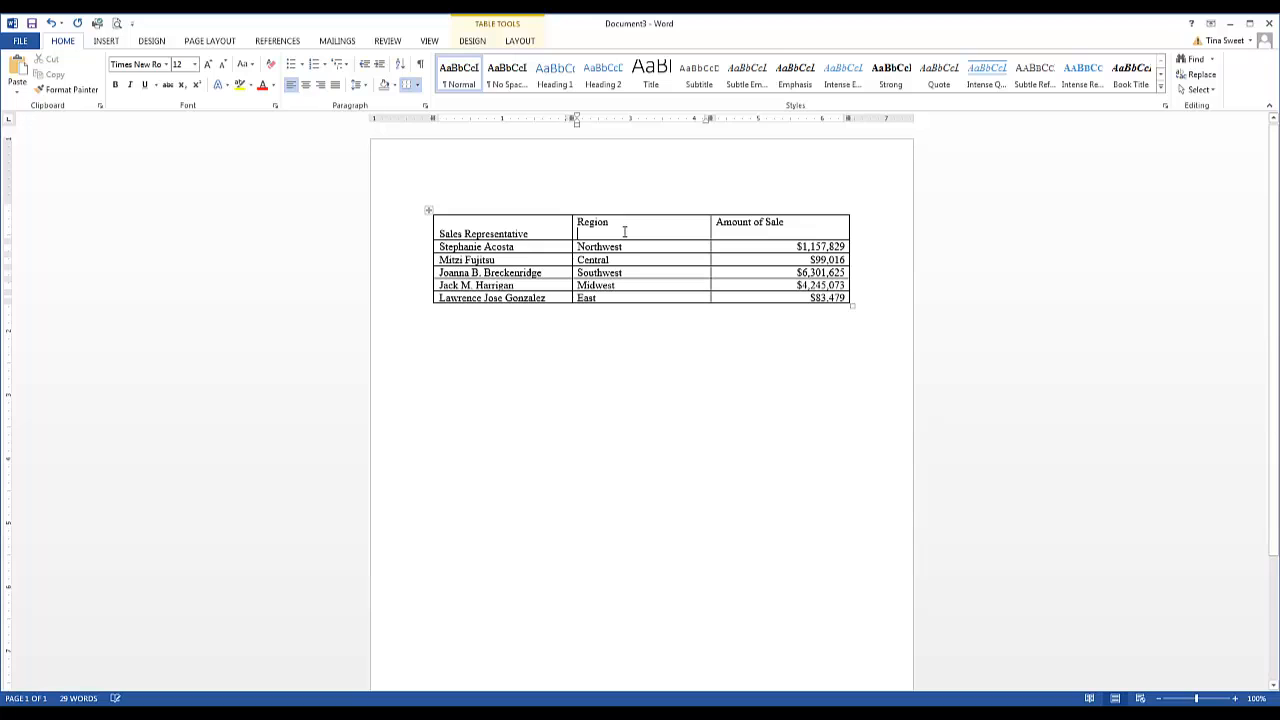
key(F4)
click(786, 236)
key(BackSpace)
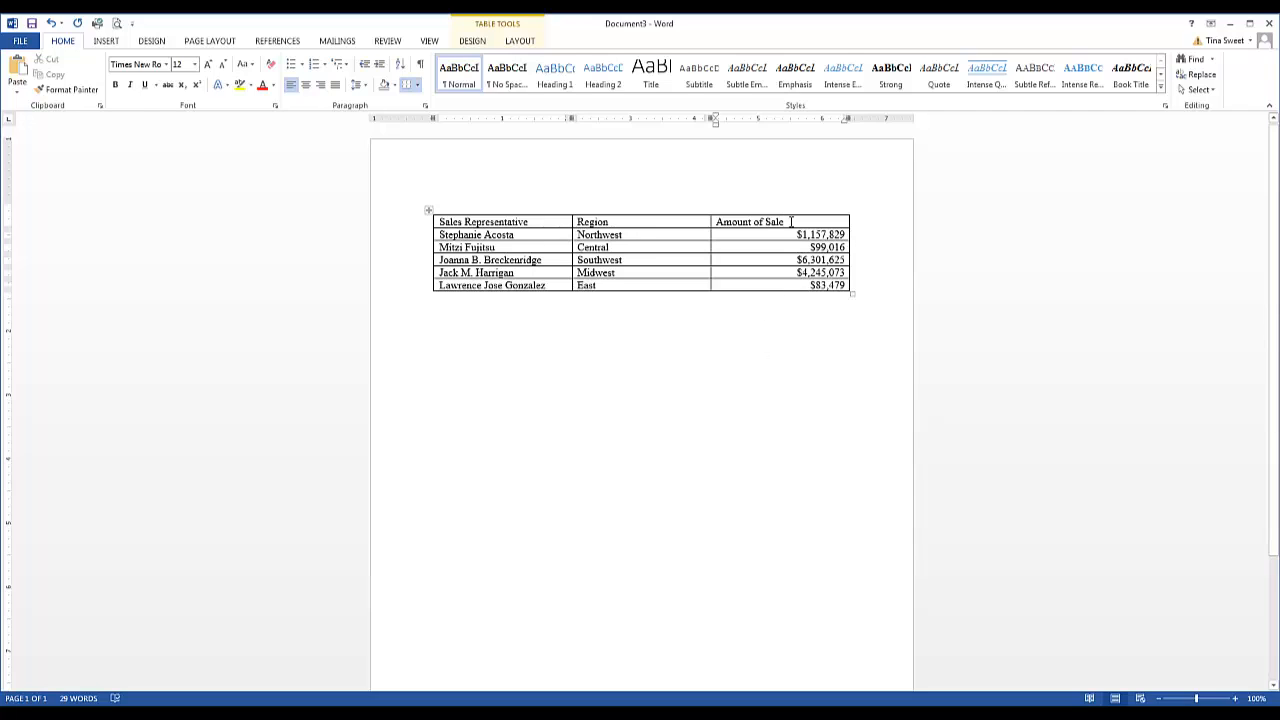
Center and bold the header row labels Sales Representative, Region and Amount of Sale
drag(790, 221, 565, 224)
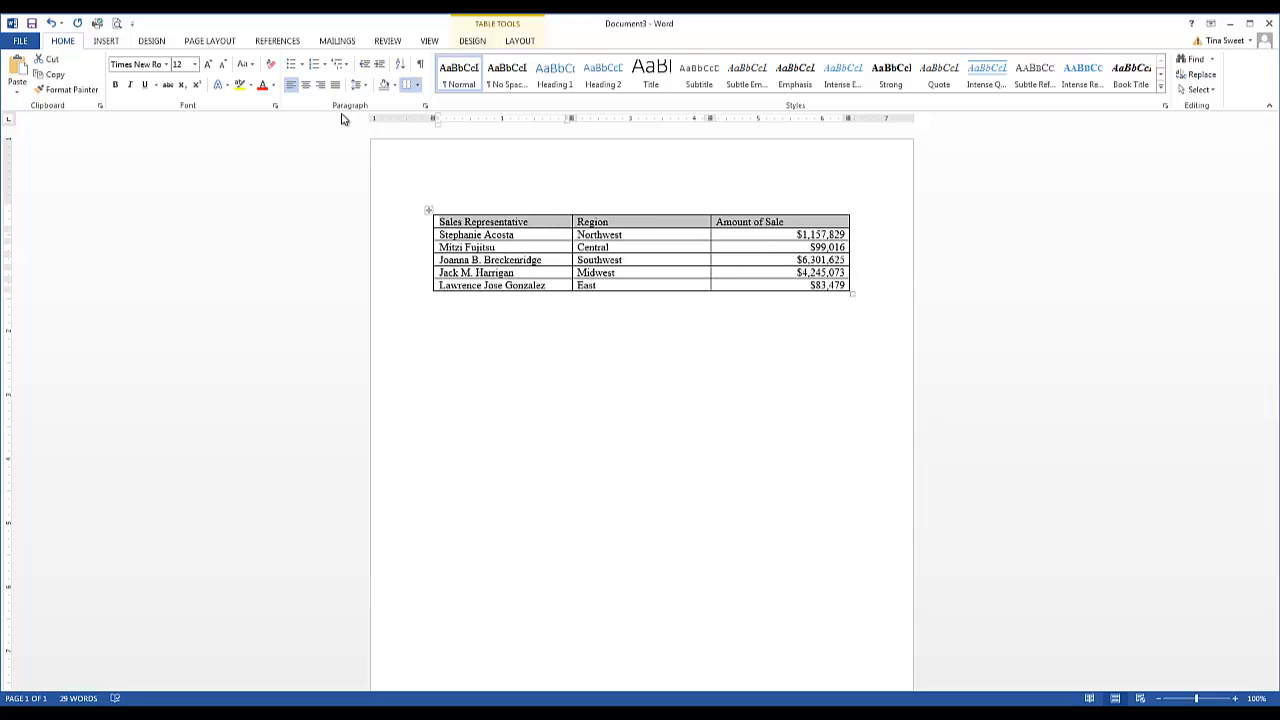
click(306, 86)
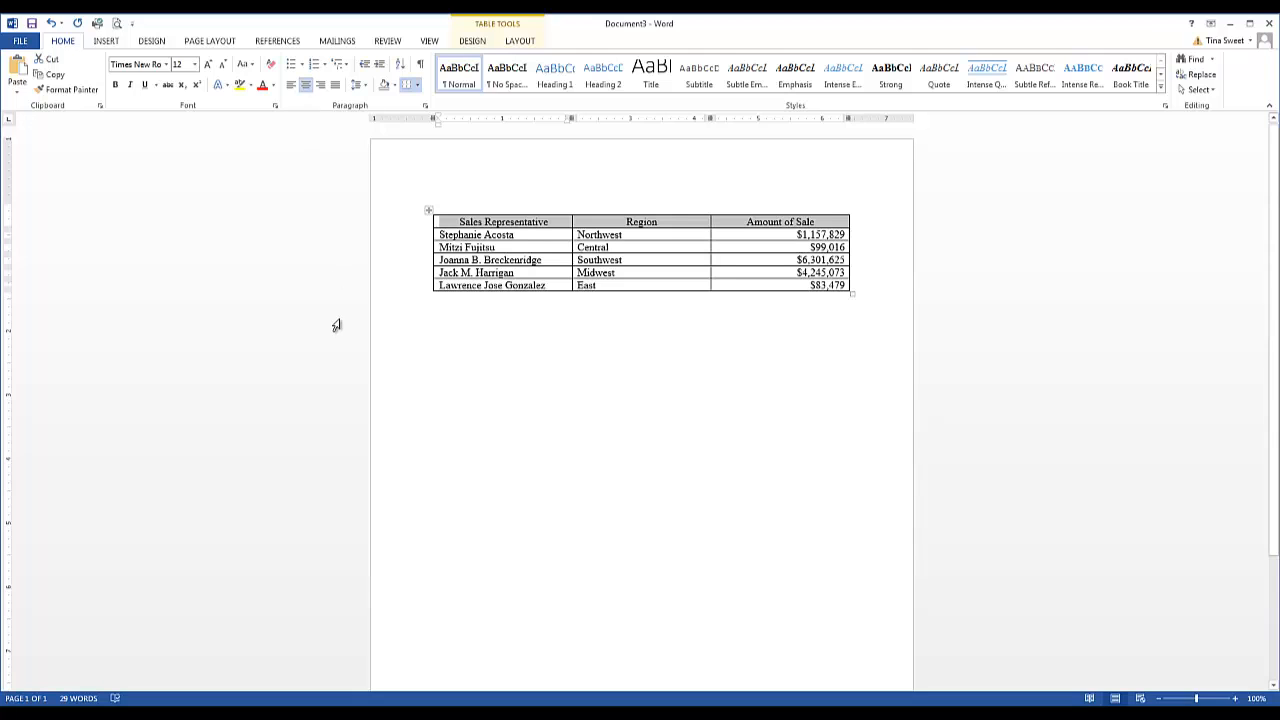
click(116, 86)
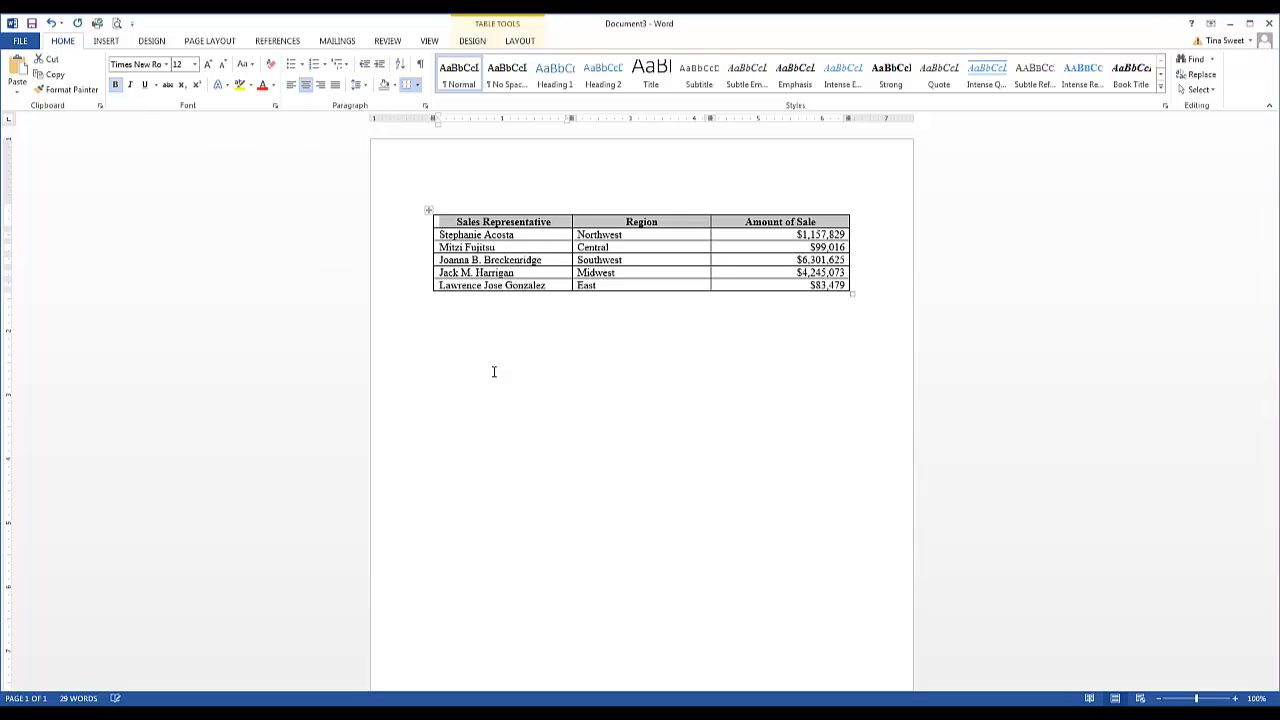
click(677, 463)
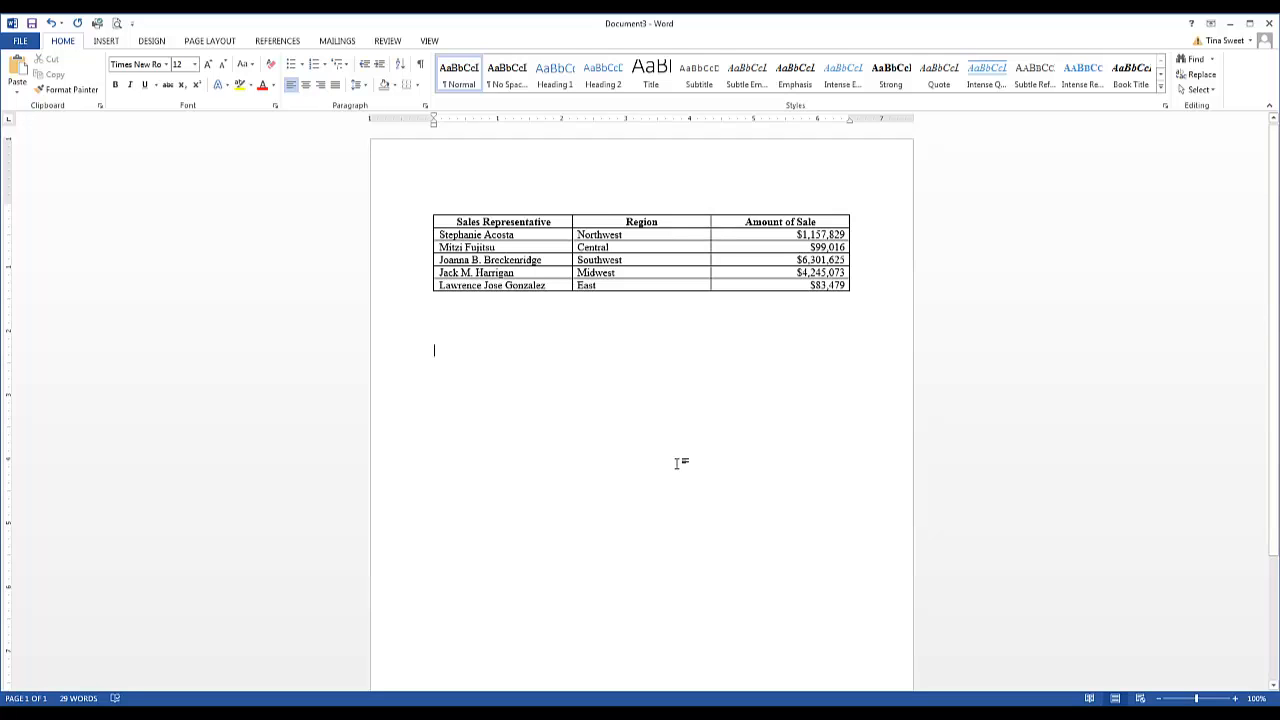
Select the whole table and apply an orange banded table style from the table styles gallery
drag(838, 220, 537, 232)
click(771, 323)
drag(436, 226, 790, 281)
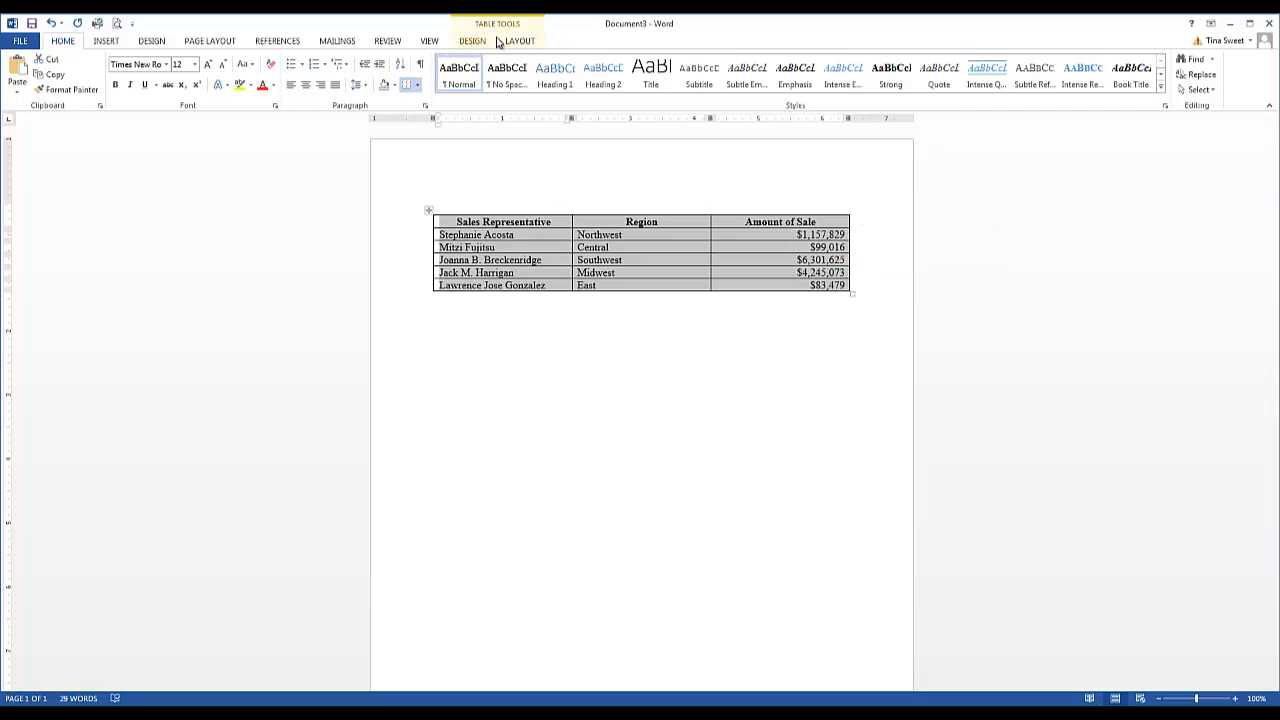
click(483, 42)
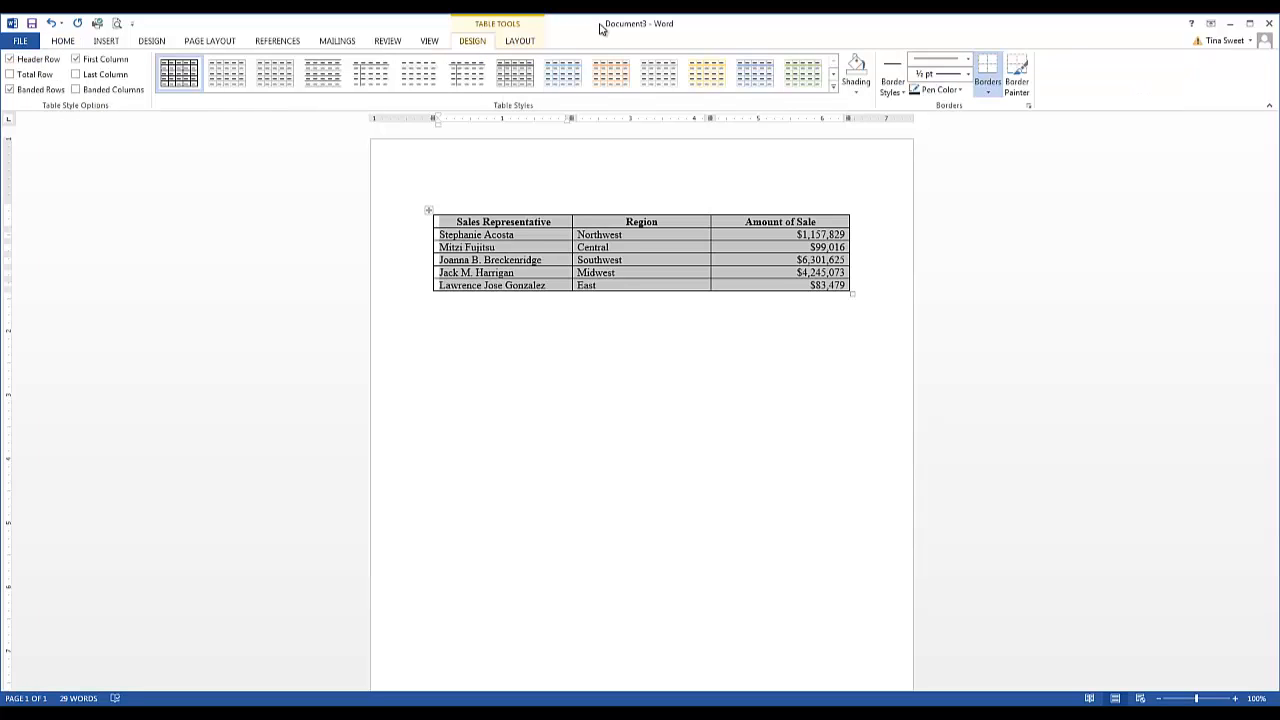
click(834, 74)
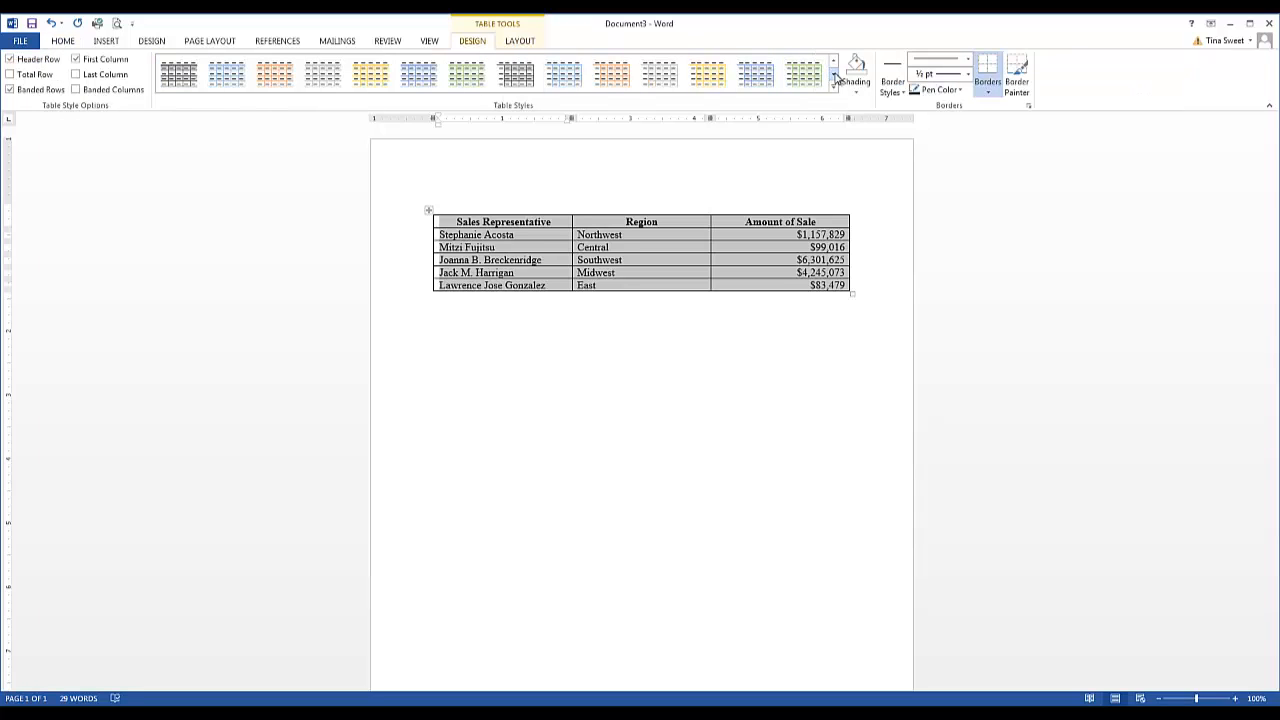
click(835, 75)
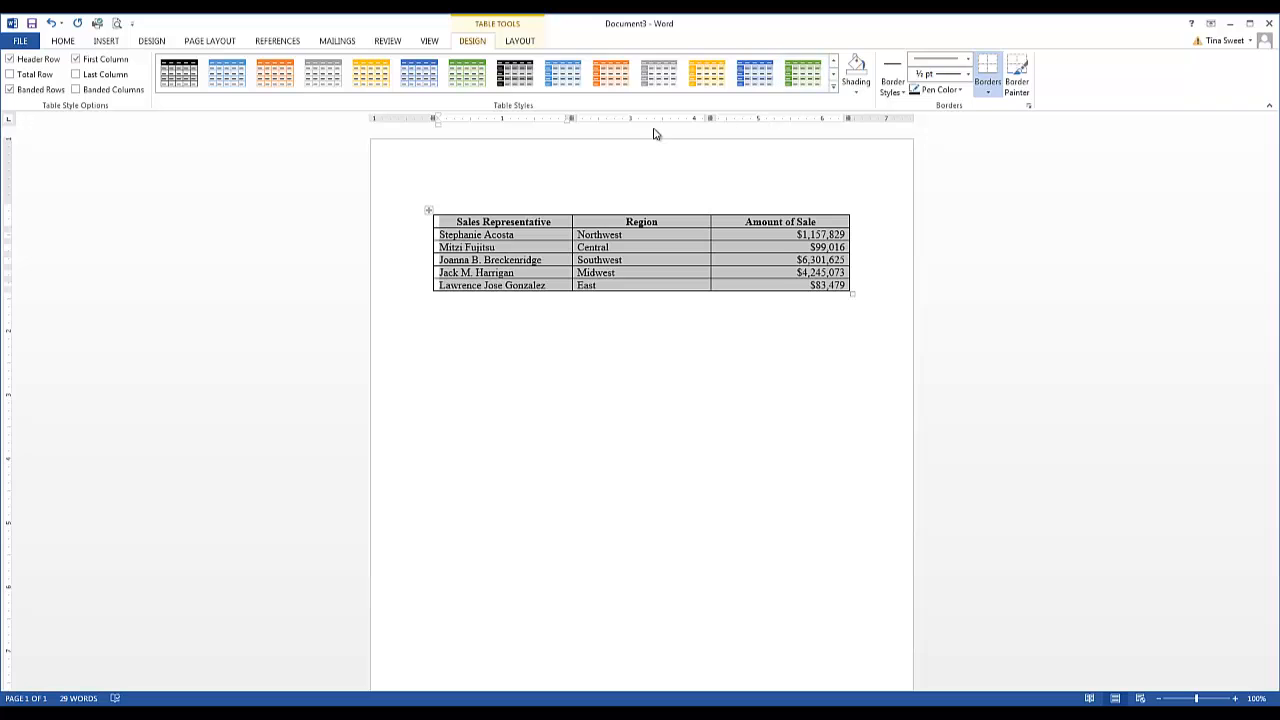
click(283, 83)
click(572, 372)
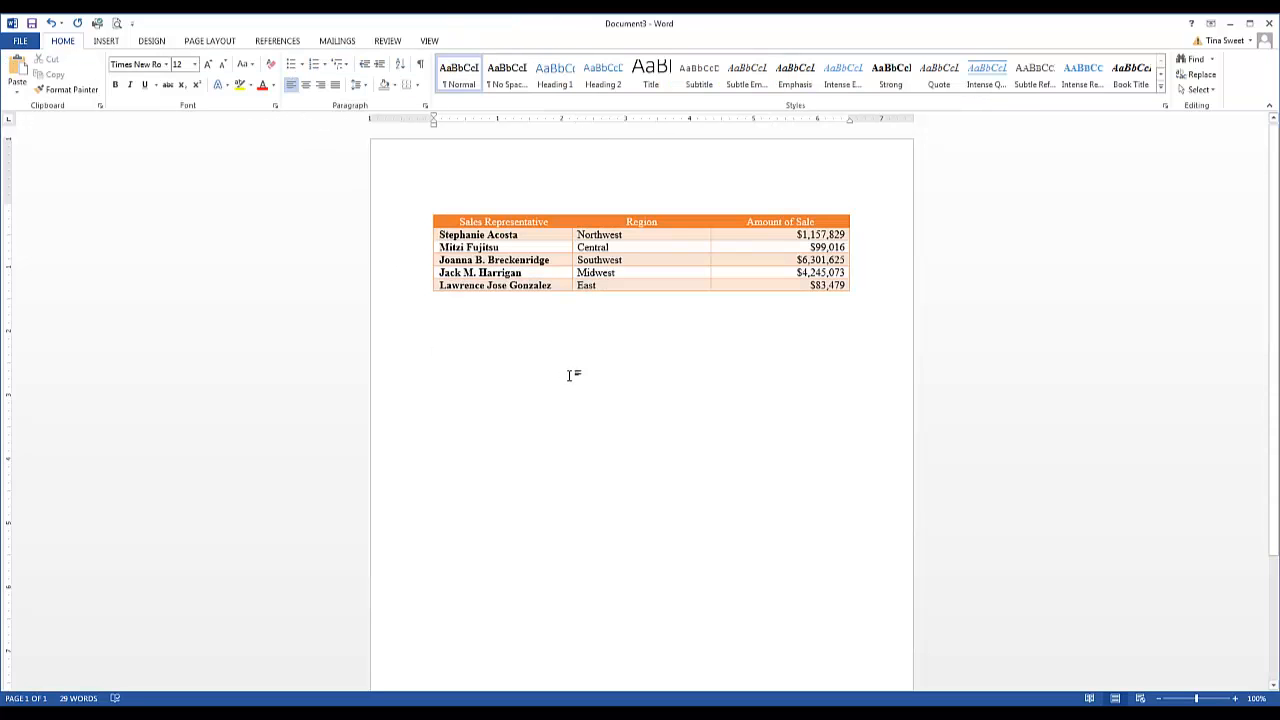